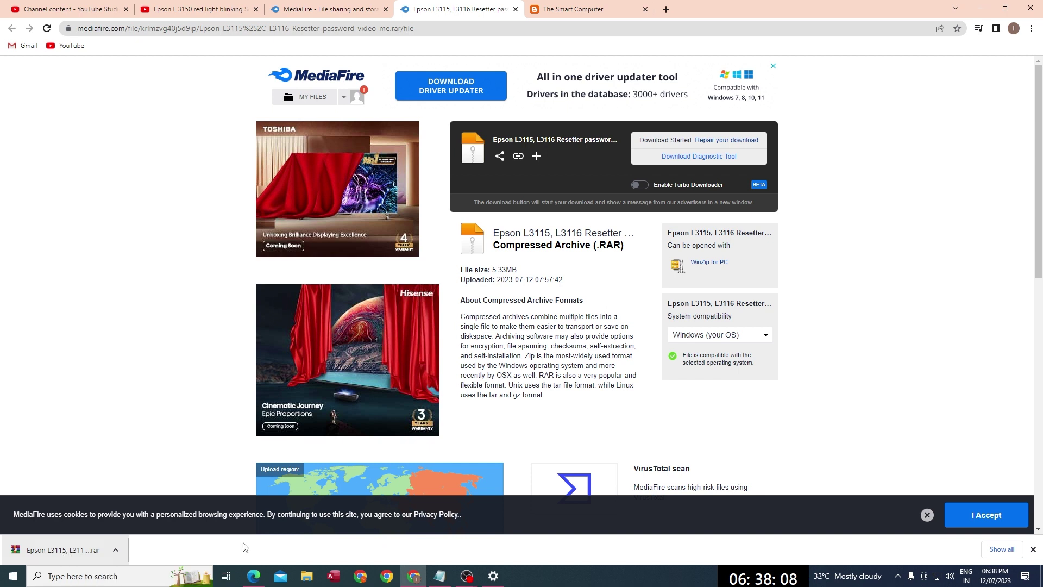
Step: Open Chrome's main menu once the Epson L3115, L3116 Resetter download has started
{"action": "left_click", "coordinate": [1032, 30]}
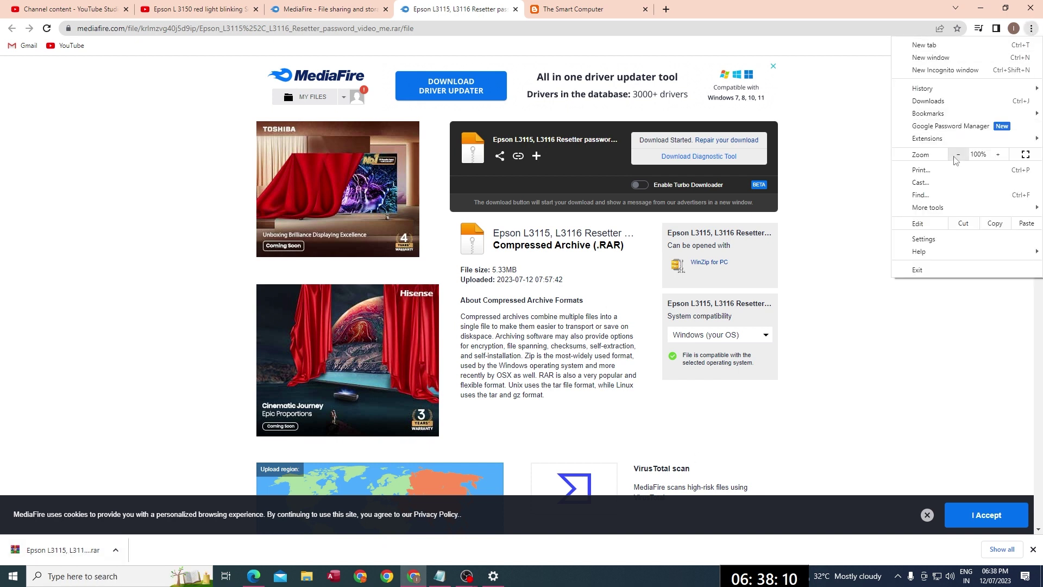
{"action": "left_click", "coordinate": [925, 238]}
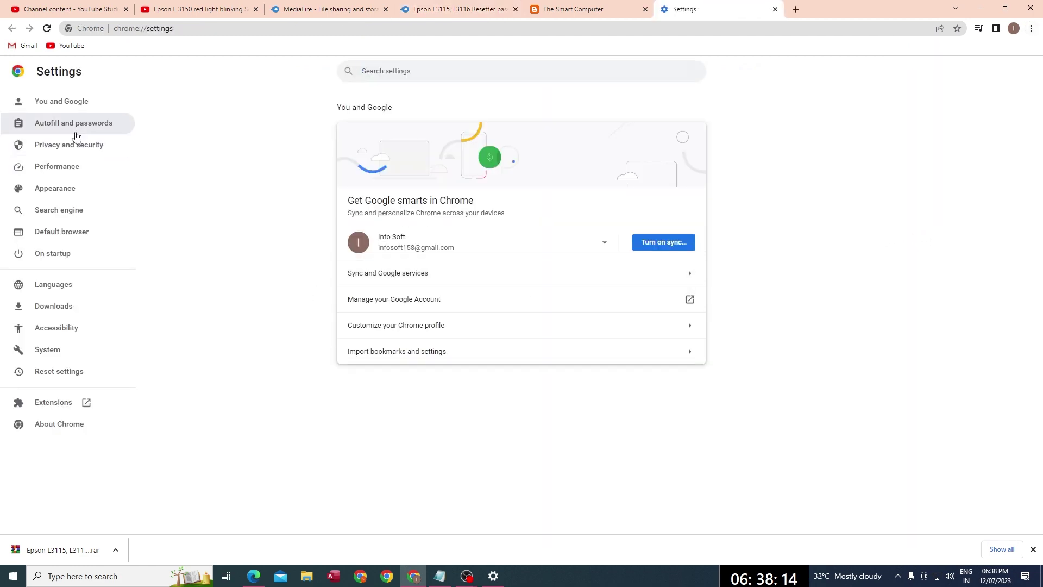
{"action": "left_click", "coordinate": [74, 155]}
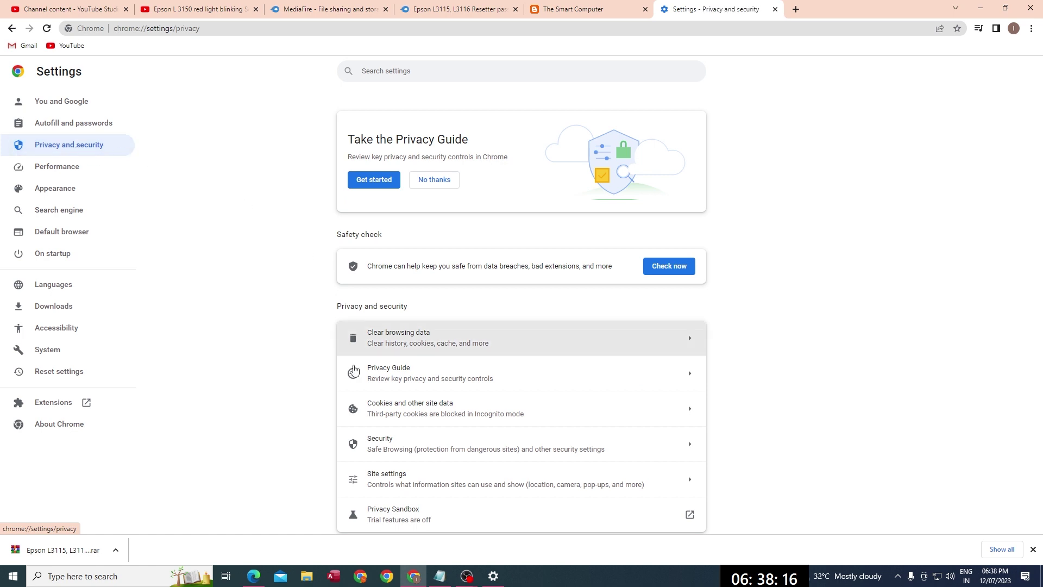
{"action": "left_click", "coordinate": [399, 454]}
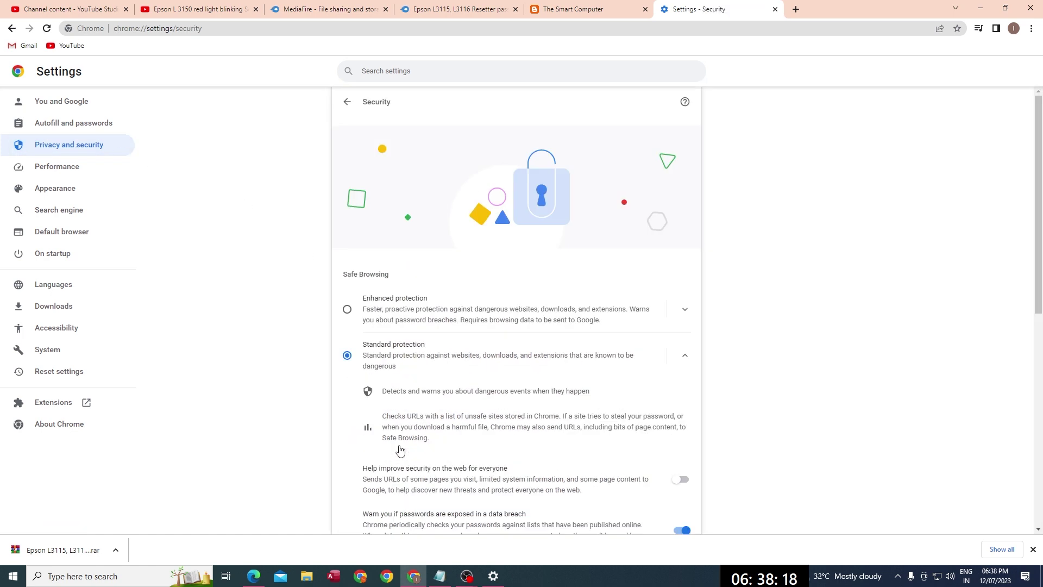
{"action": "scroll", "coordinate": [383, 466], "scroll_direction": "down", "scroll_amount": 2}
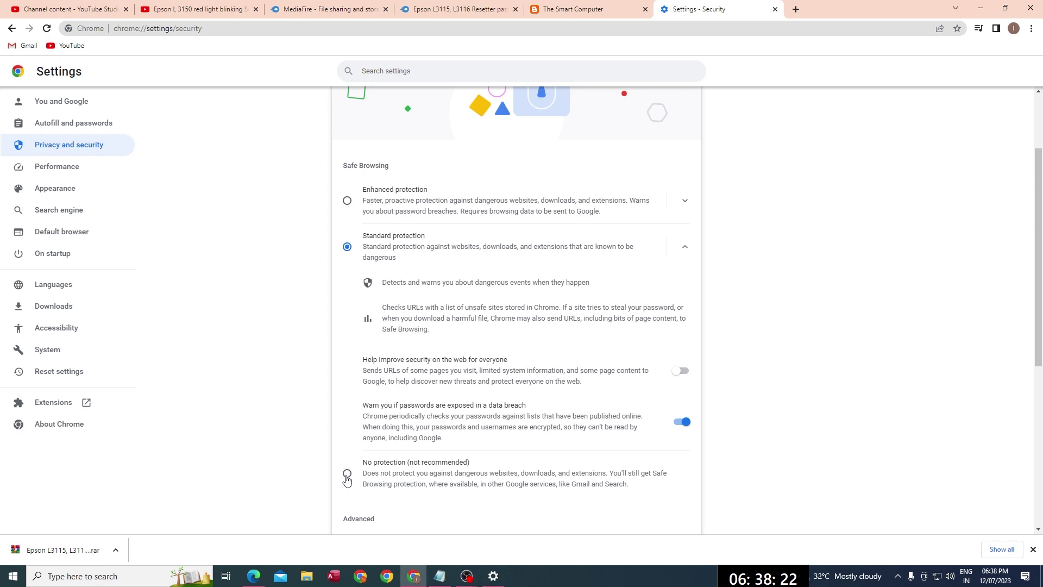
{"action": "key", "text": "ctrl+w"}
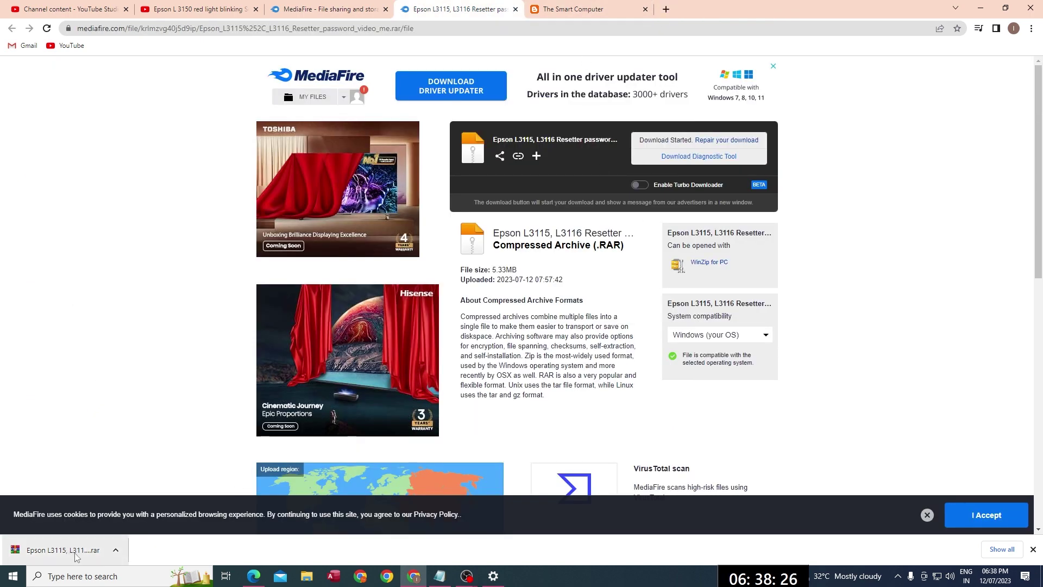
Step: Show the downloaded Epson resetter archive in Downloads, then go to Windows search
{"action": "left_click", "coordinate": [115, 550]}
{"action": "left_click", "coordinate": [160, 514]}
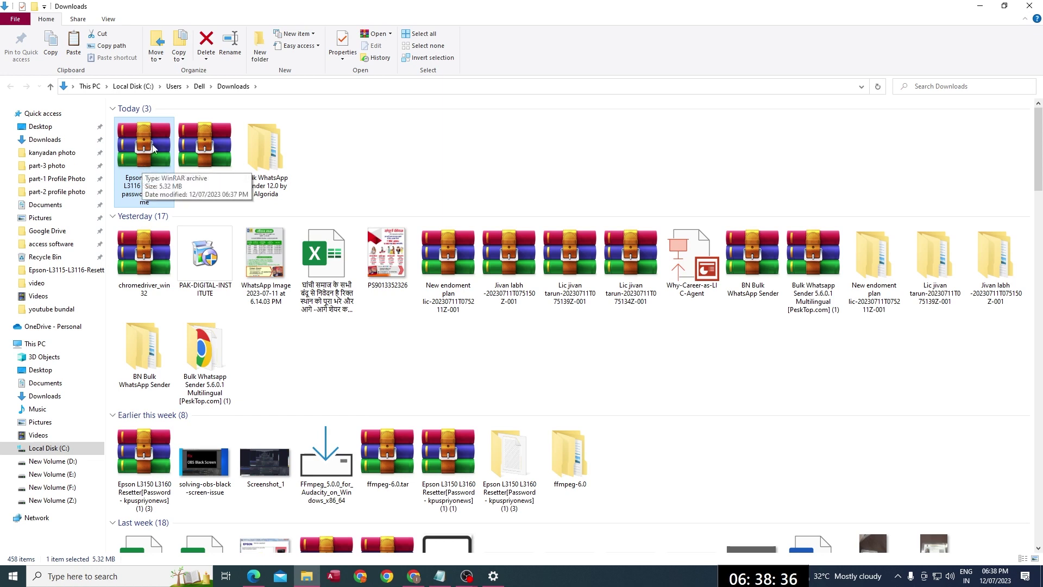
{"action": "left_click", "coordinate": [115, 579]}
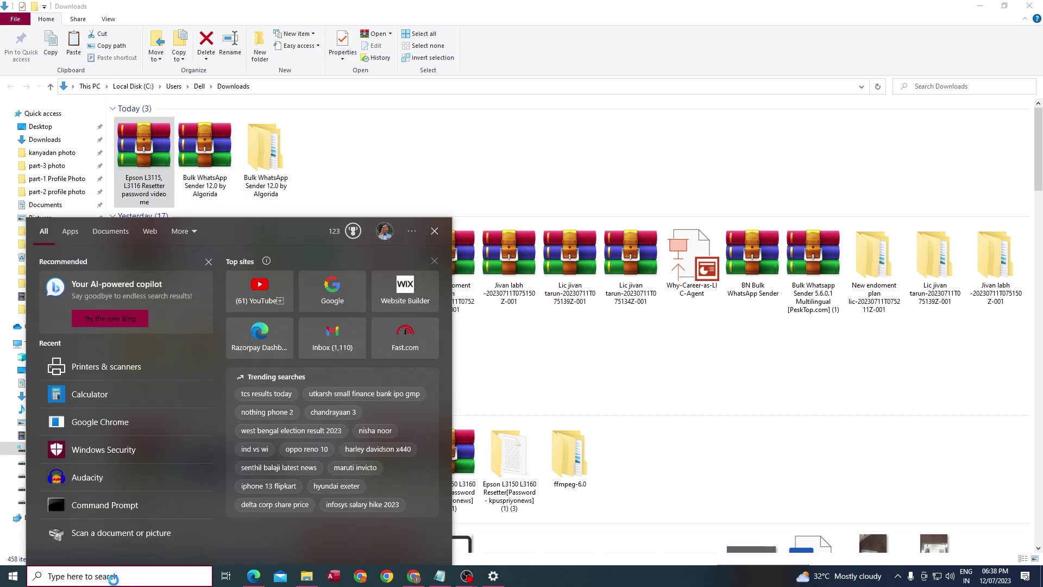
Step: Search for 'win' and launch Windows Security from the results
{"action": "type", "text": "sw"}
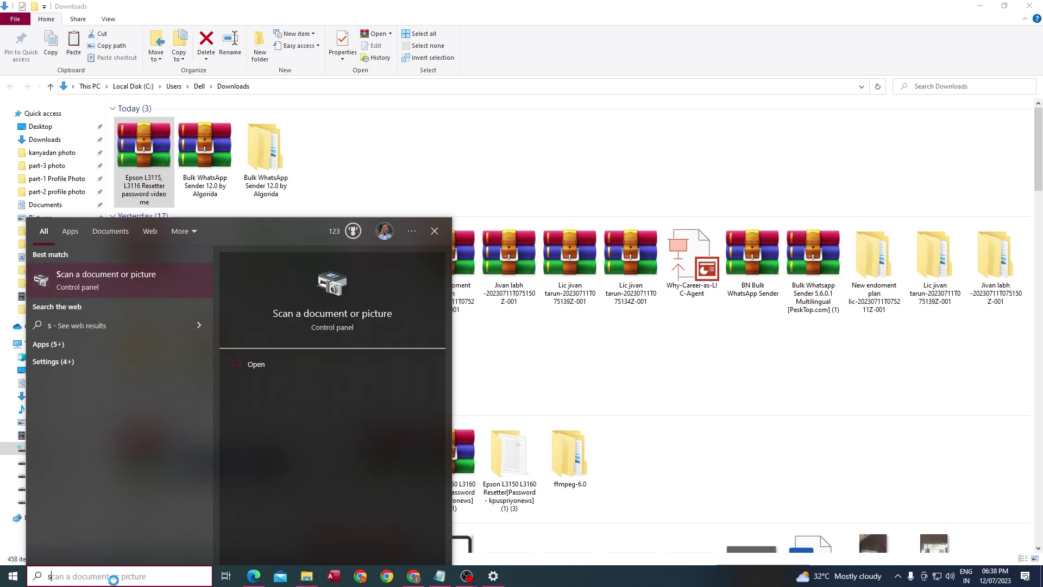
{"action": "key", "text": "BackSpace"}
{"action": "type", "text": "w"}
{"action": "key", "text": "BackSpace"}
{"action": "key", "text": "BackSpace"}
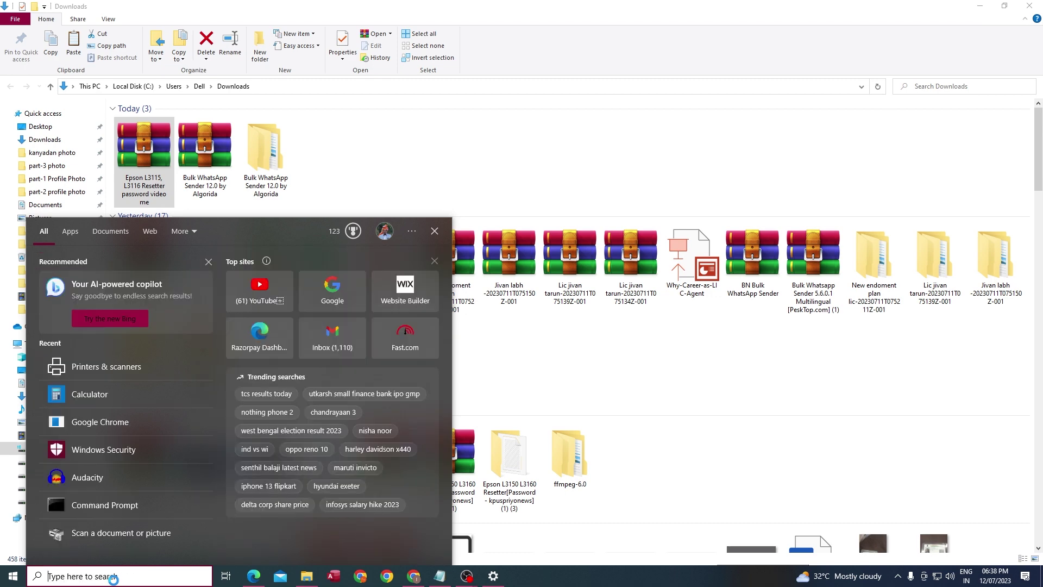
{"action": "type", "text": "win"}
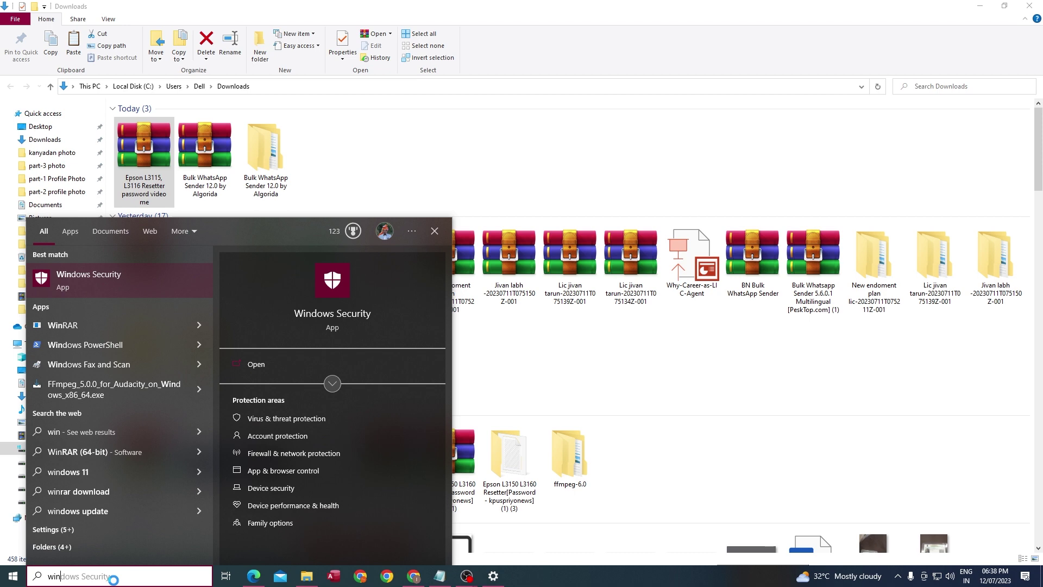
{"action": "key", "text": "Return"}
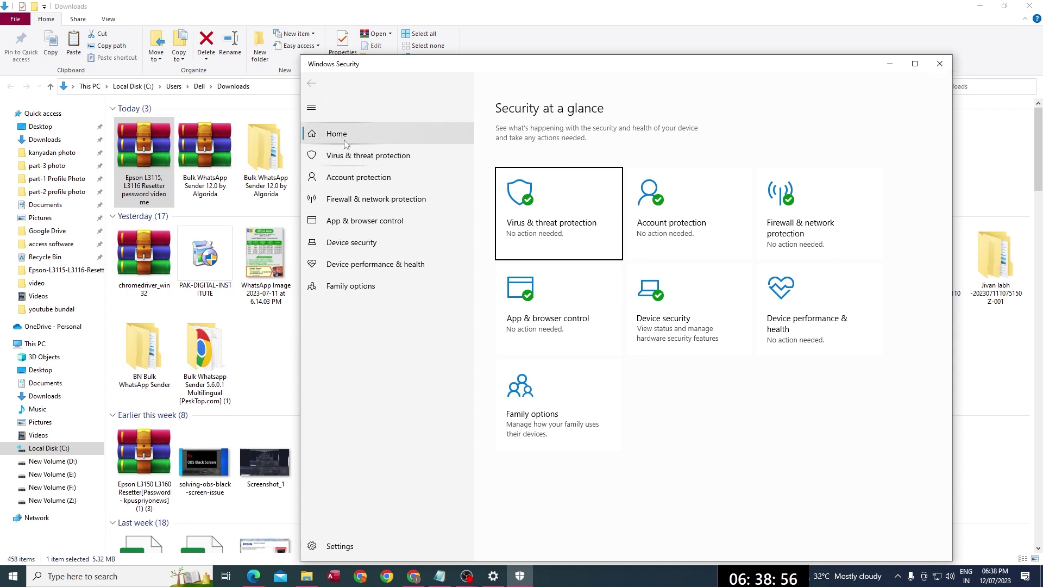
Step: Switch Real-time protection off in the Virus & threat protection settings
{"action": "left_click", "coordinate": [365, 181]}
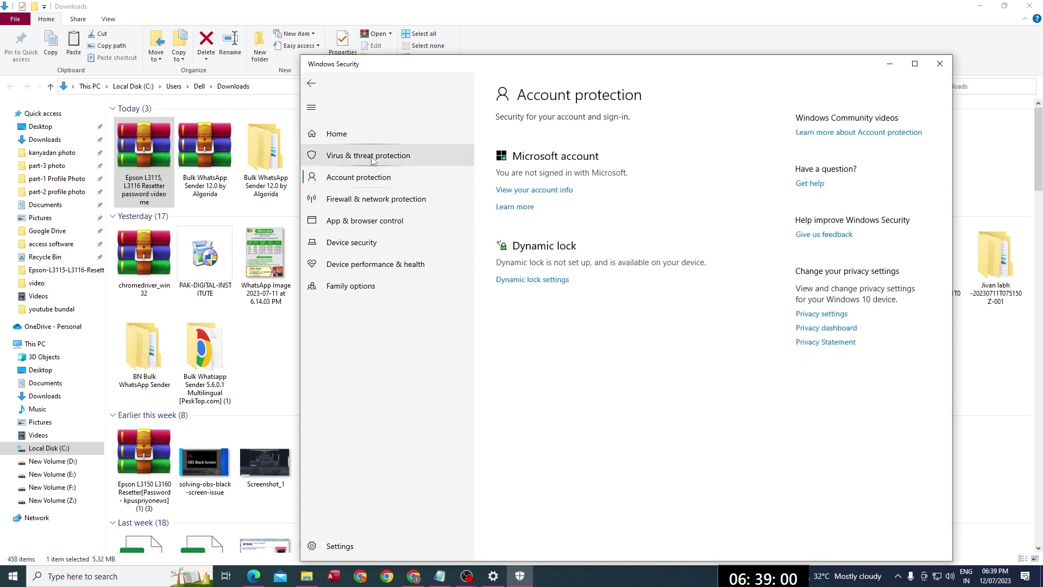
{"action": "left_click", "coordinate": [401, 159]}
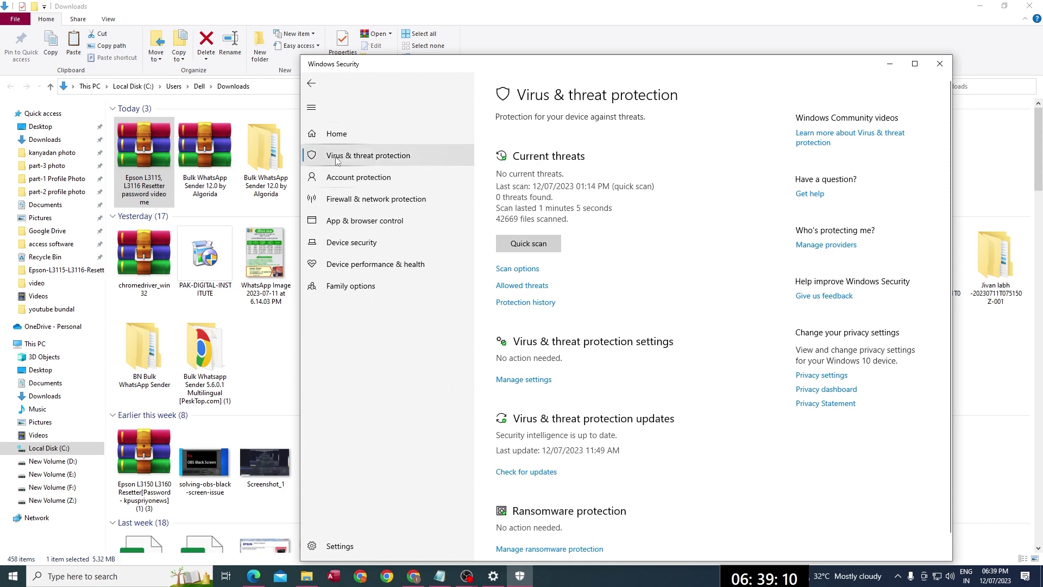
{"action": "left_click", "coordinate": [534, 382]}
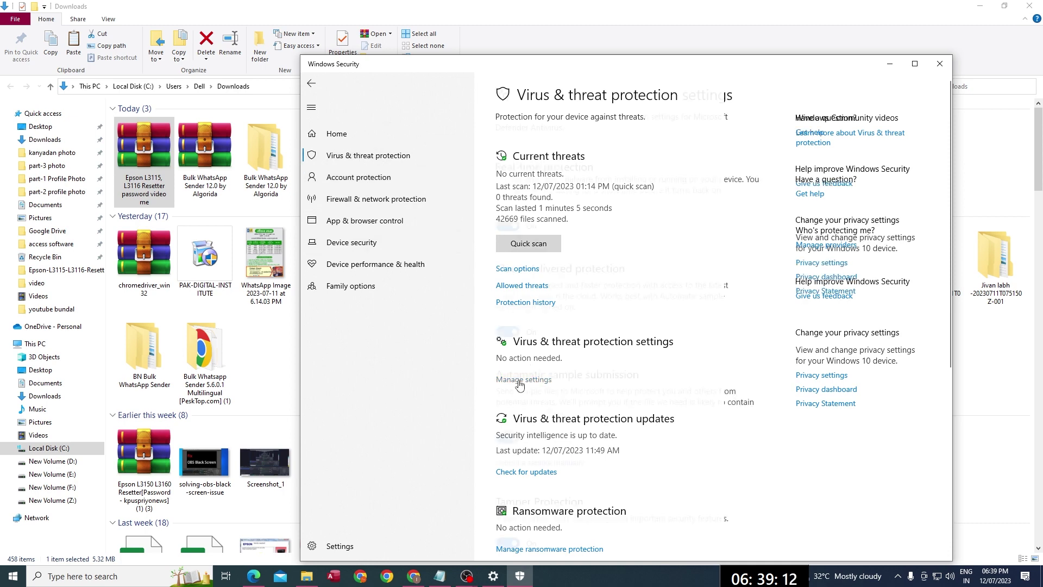
{"action": "left_click", "coordinate": [501, 226]}
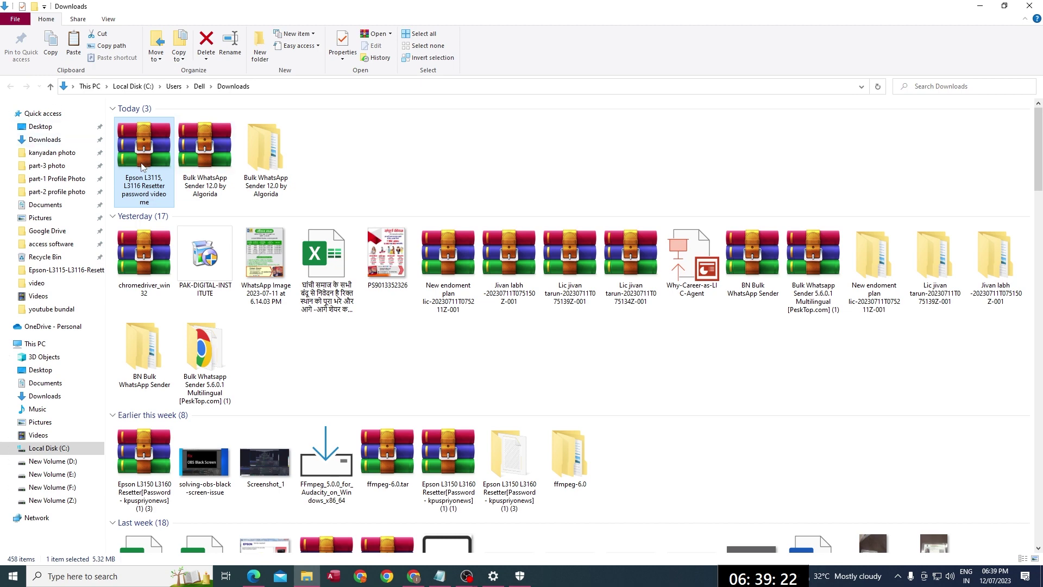
Step: Extract the Epson resetter archive to its default folder, entering the archive password
{"action": "right_click", "coordinate": [136, 150]}
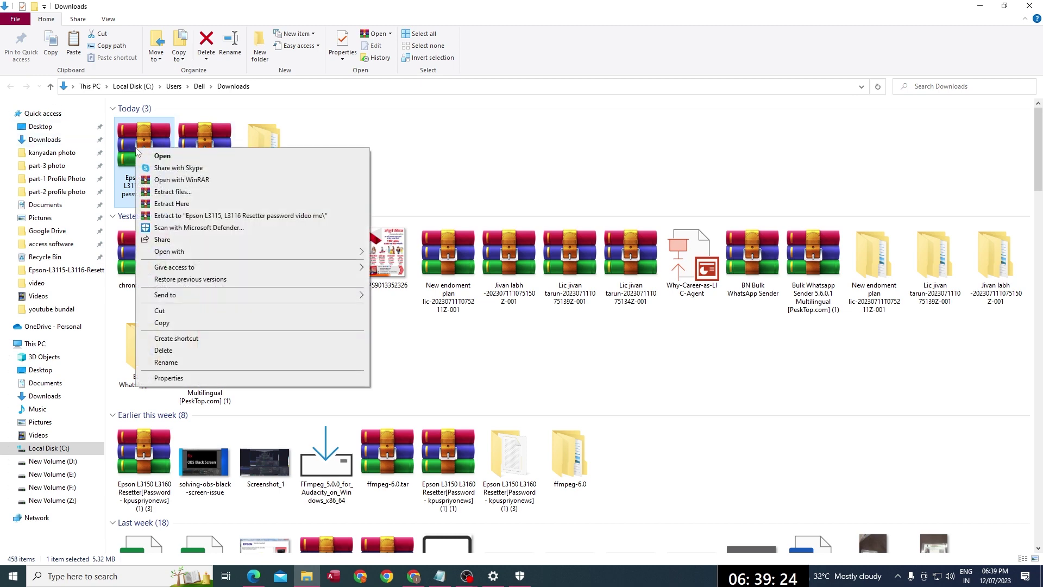
{"action": "left_click", "coordinate": [173, 192]}
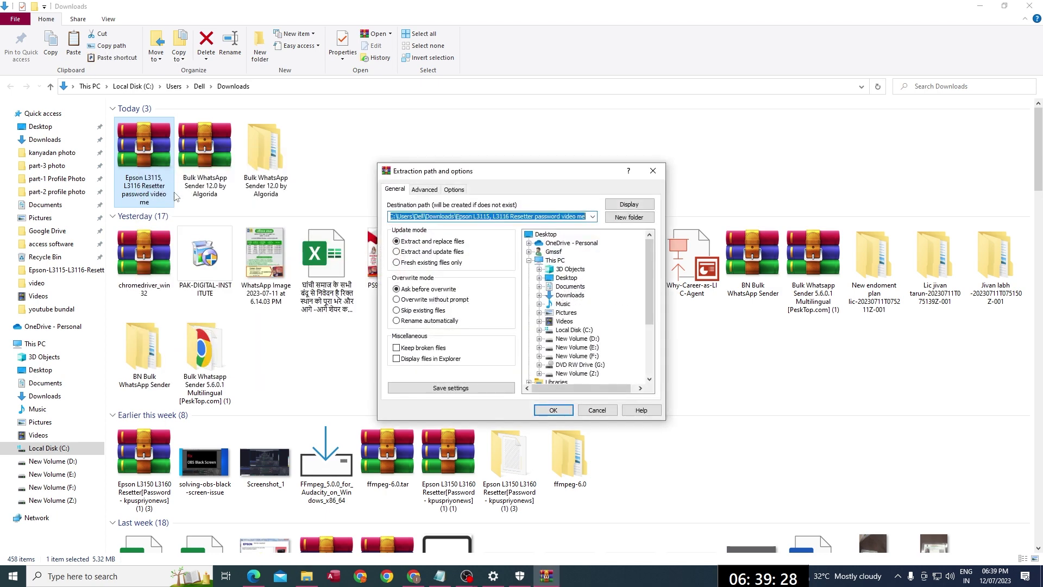
{"action": "left_click", "coordinate": [557, 411]}
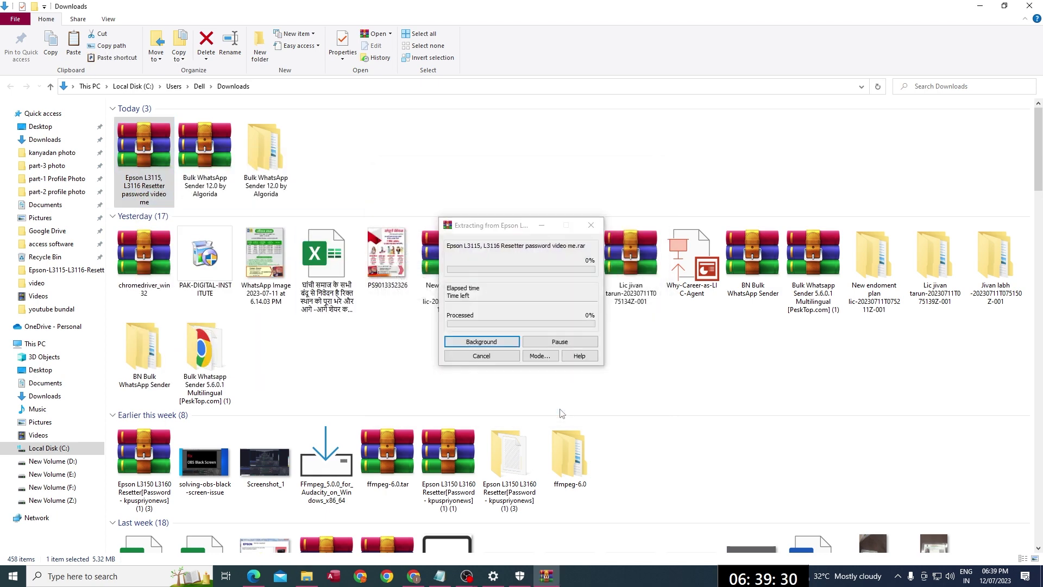
{"action": "left_click", "coordinate": [450, 309]}
{"action": "left_click", "coordinate": [447, 309]}
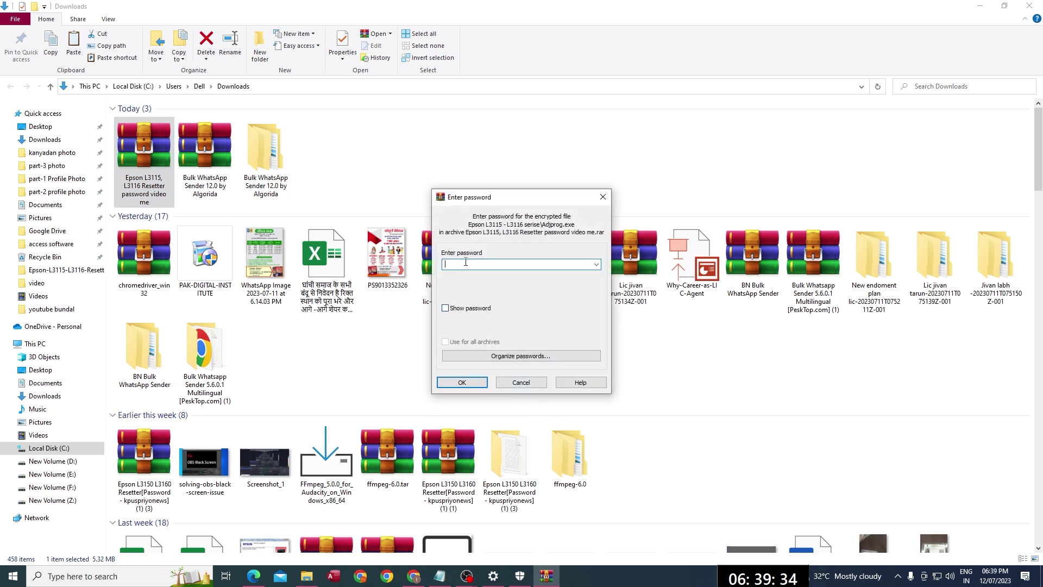
{"action": "left_click", "coordinate": [466, 262]}
{"action": "type", "text": "kpus"}
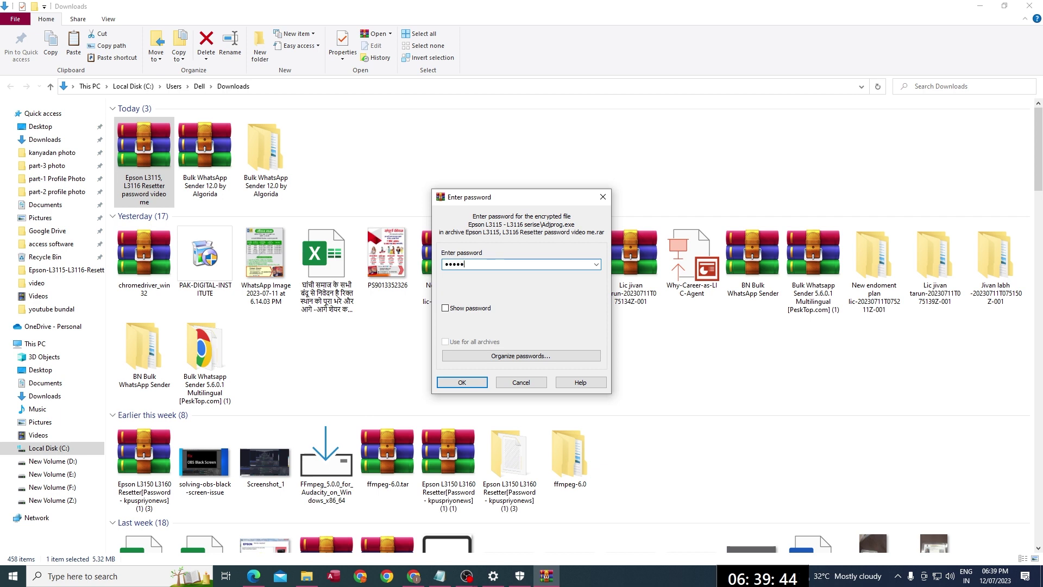
{"action": "key", "text": "BackSpace"}
{"action": "key", "text": "BackSpace"}
{"action": "key", "text": "BackSpace"}
{"action": "key", "text": "BackSpace"}
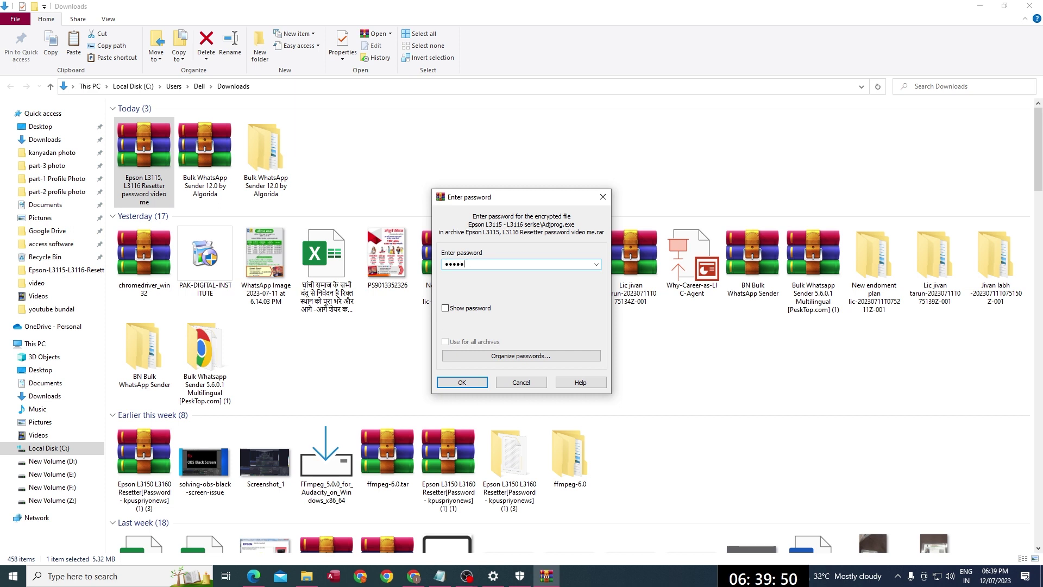
{"action": "type", "text": "xxxx"}
{"action": "key", "text": "Return"}
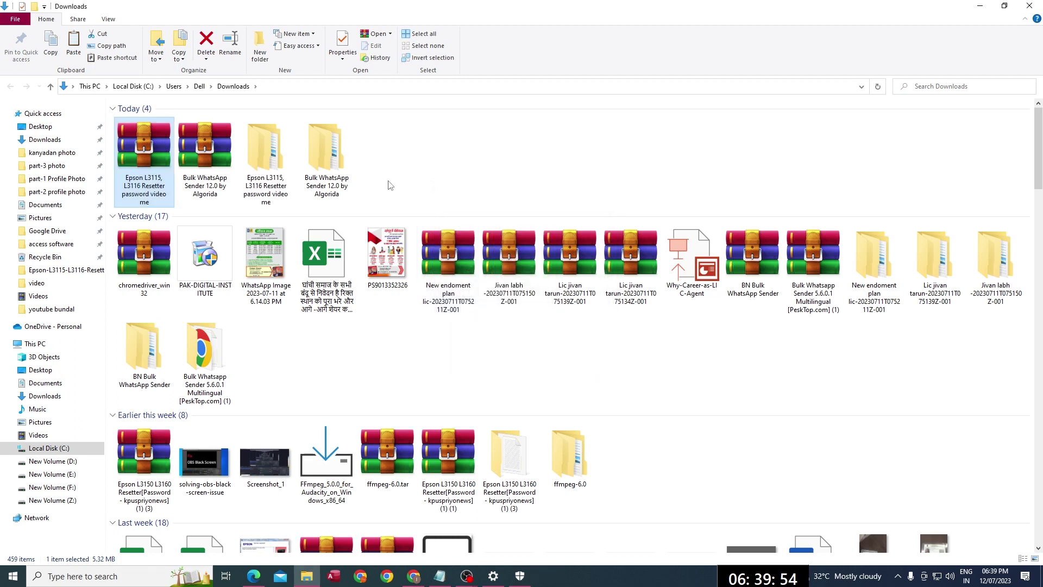
Step: Open the extracted resetter folder and its Epson L3115 - L3116 serise subfolder
{"action": "double_click", "coordinate": [284, 164]}
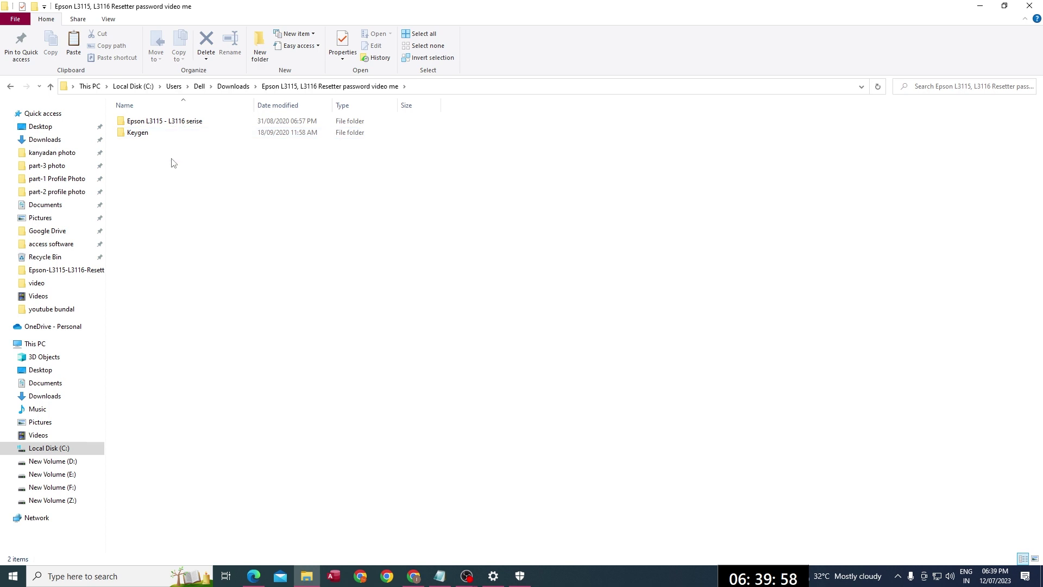
{"action": "left_click_drag", "start_coordinate": [163, 152], "coordinate": [157, 119]}
{"action": "left_click", "coordinate": [164, 187]}
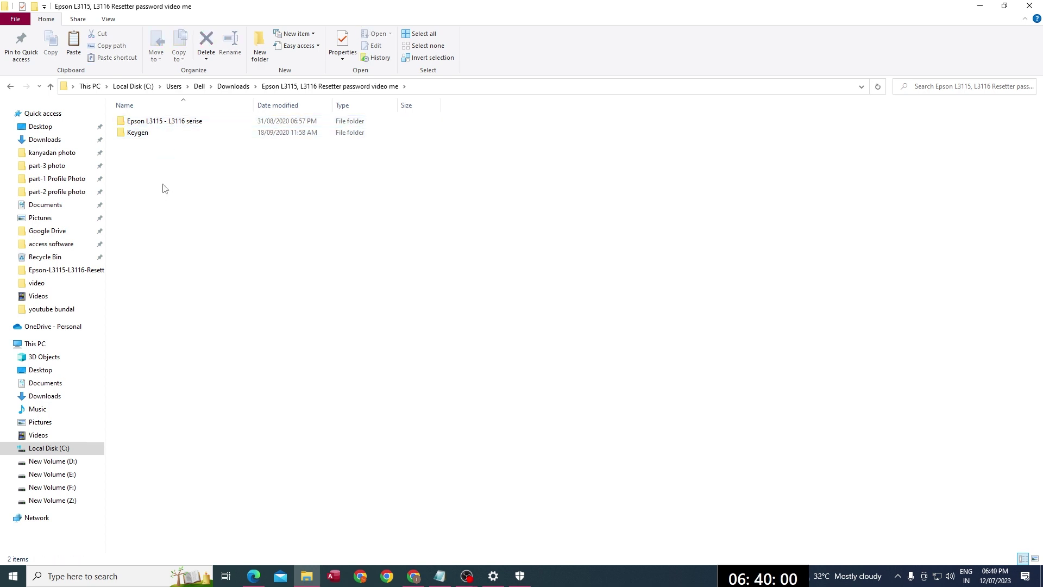
{"action": "left_click", "coordinate": [174, 125]}
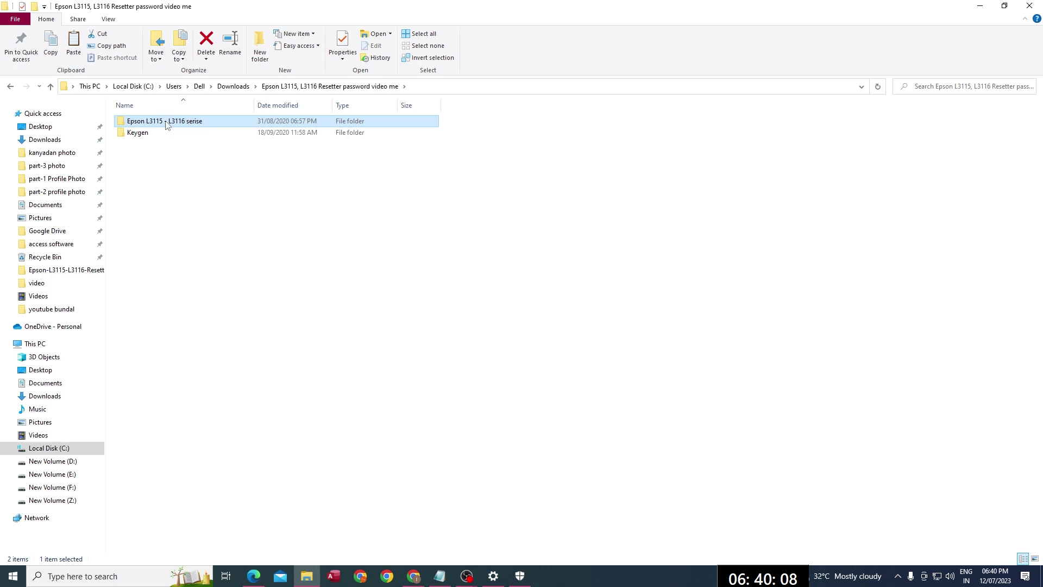
{"action": "double_click", "coordinate": [166, 122]}
Step: Run Adjprog and dismiss its key-locked-to-another-machine error
{"action": "double_click", "coordinate": [144, 121]}
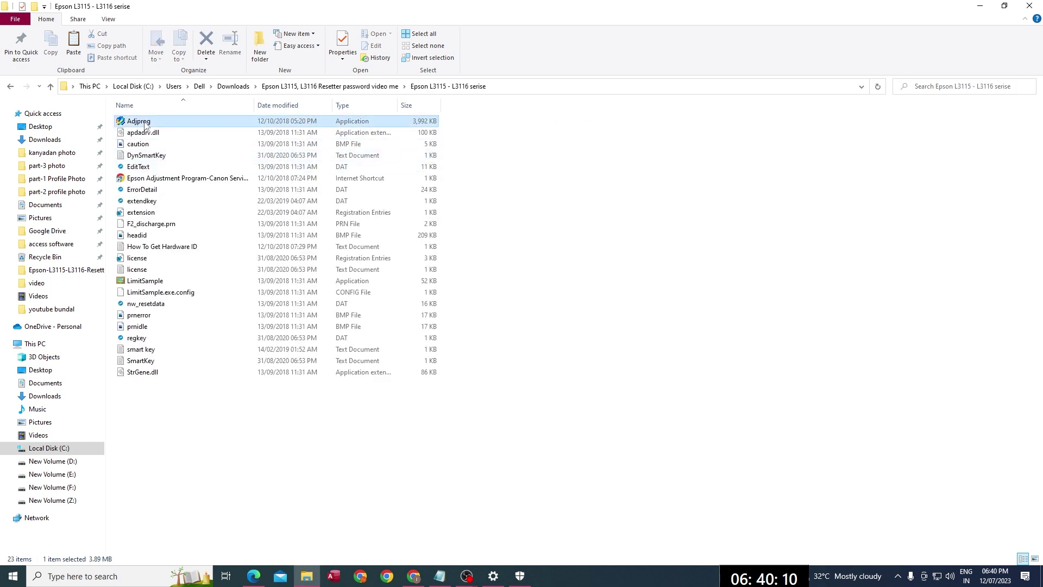
{"action": "double_click", "coordinate": [145, 123]}
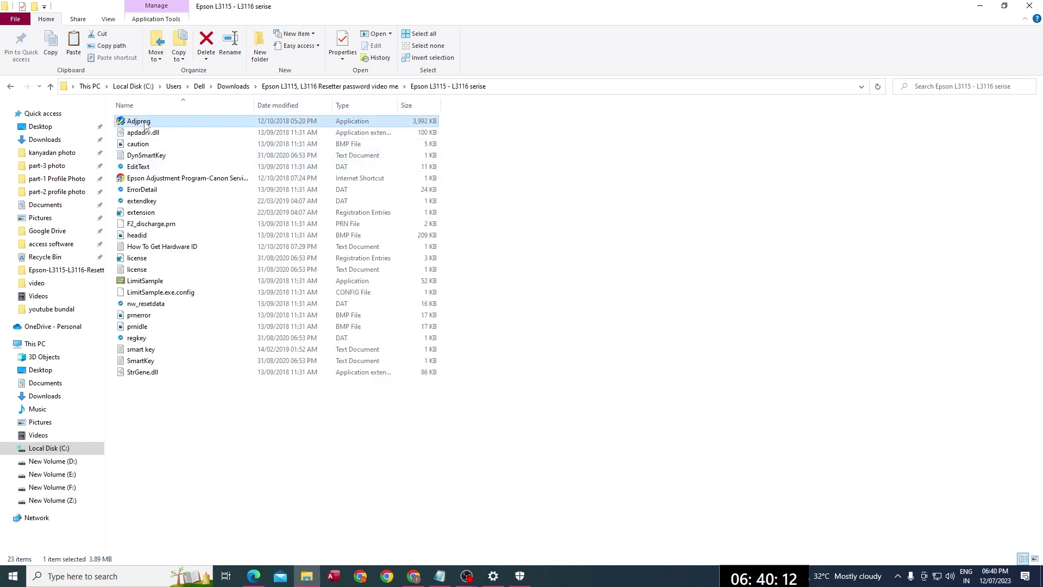
{"action": "right_click", "coordinate": [145, 124]}
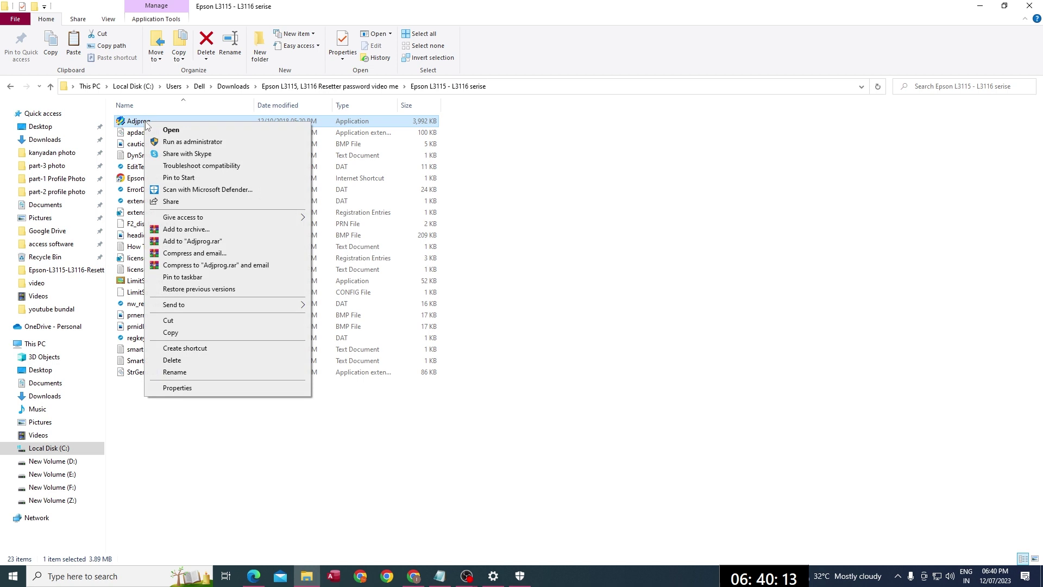
{"action": "left_click", "coordinate": [174, 130]}
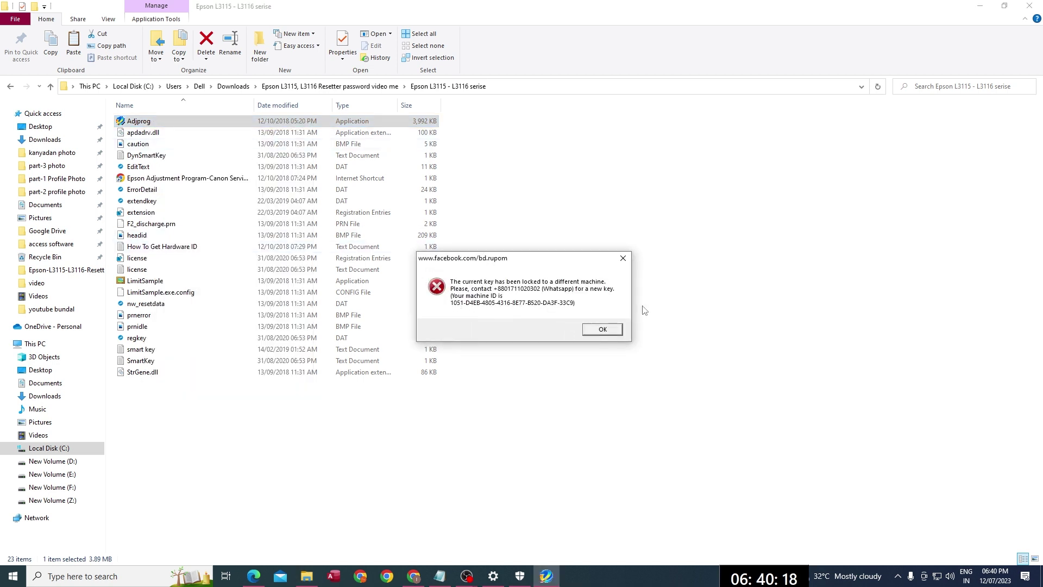
{"action": "left_click", "coordinate": [602, 329]}
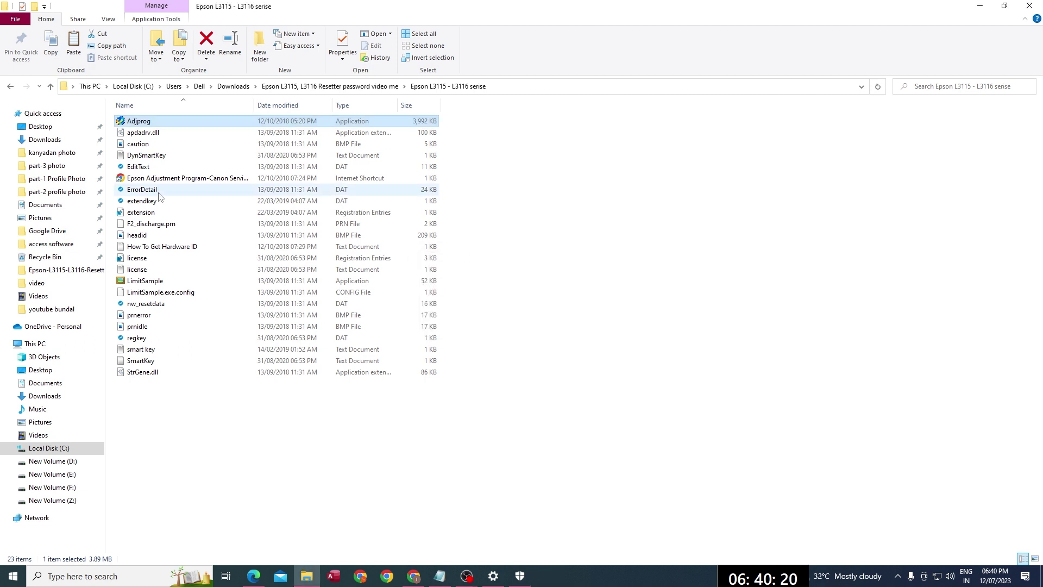
Step: Open the Keygen folder and launch the WLGen_Epson L3110 key generator
{"action": "left_click", "coordinate": [9, 87]}
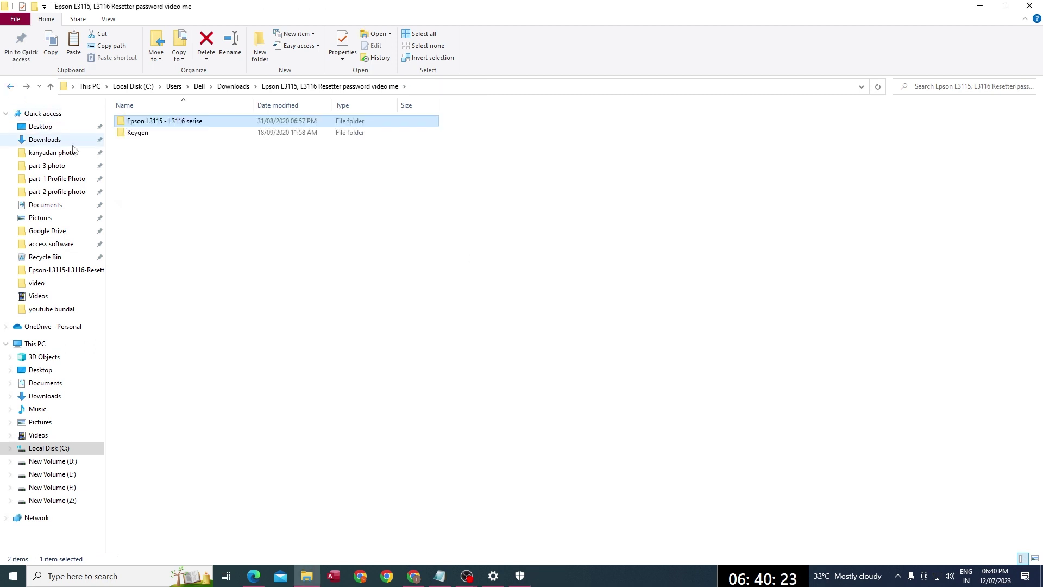
{"action": "left_click", "coordinate": [147, 135]}
{"action": "double_click", "coordinate": [147, 135]}
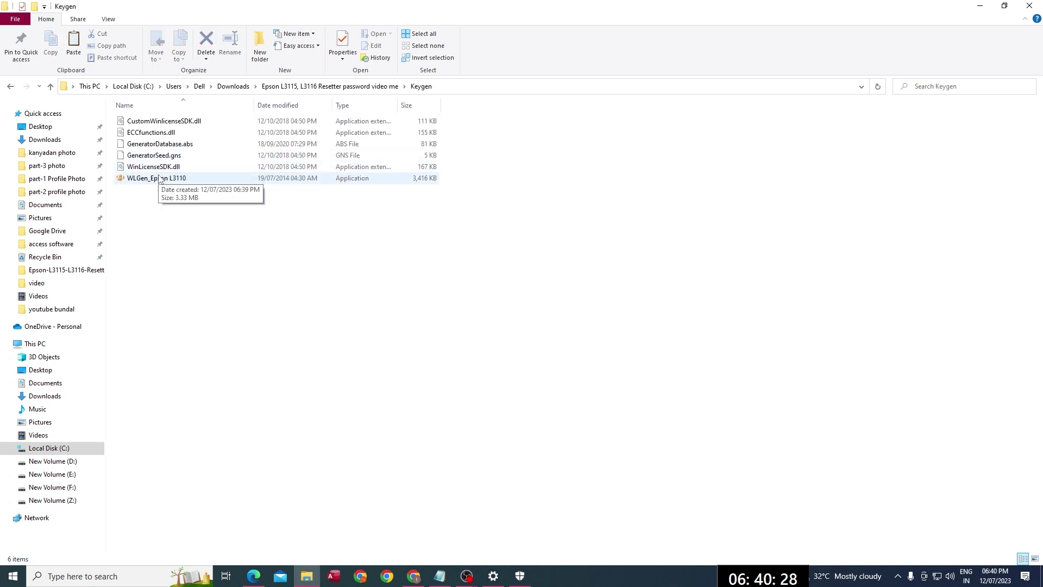
{"action": "double_click", "coordinate": [160, 180]}
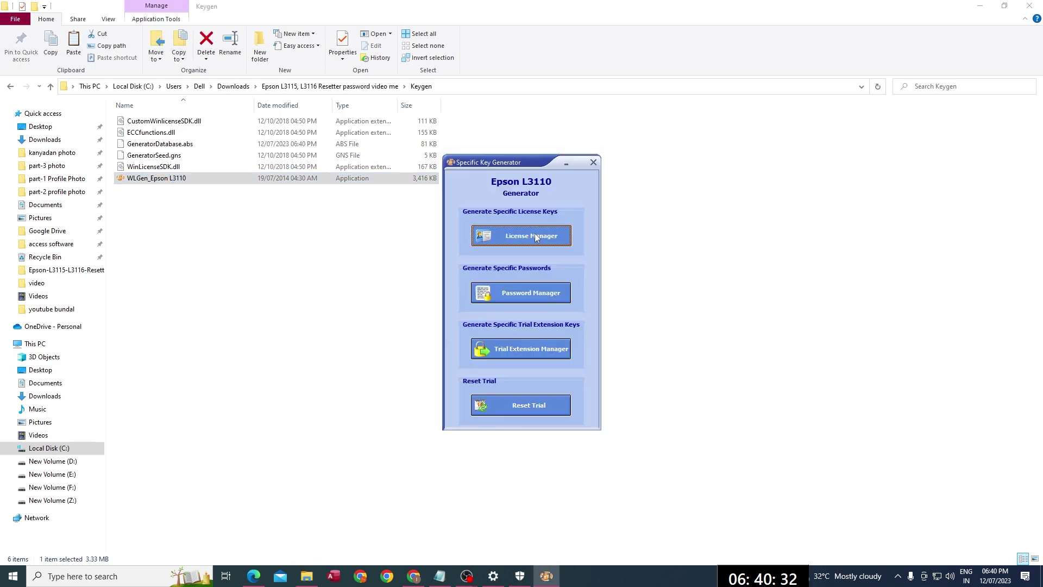
Step: Add a new license with the machine ID pasted into Customer, Company and Hardware ID
{"action": "left_click", "coordinate": [535, 237]}
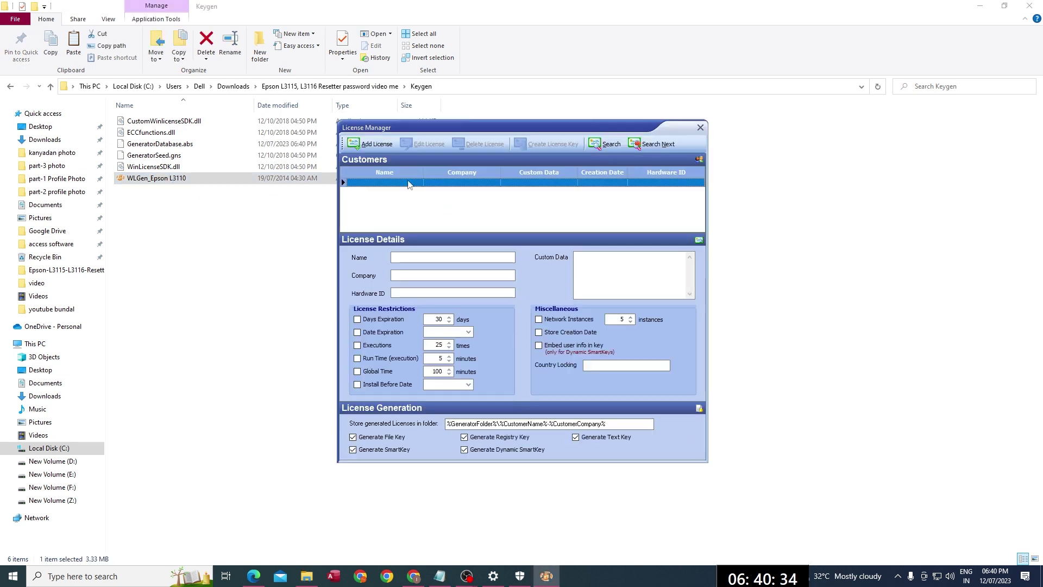
{"action": "left_click", "coordinate": [374, 144]}
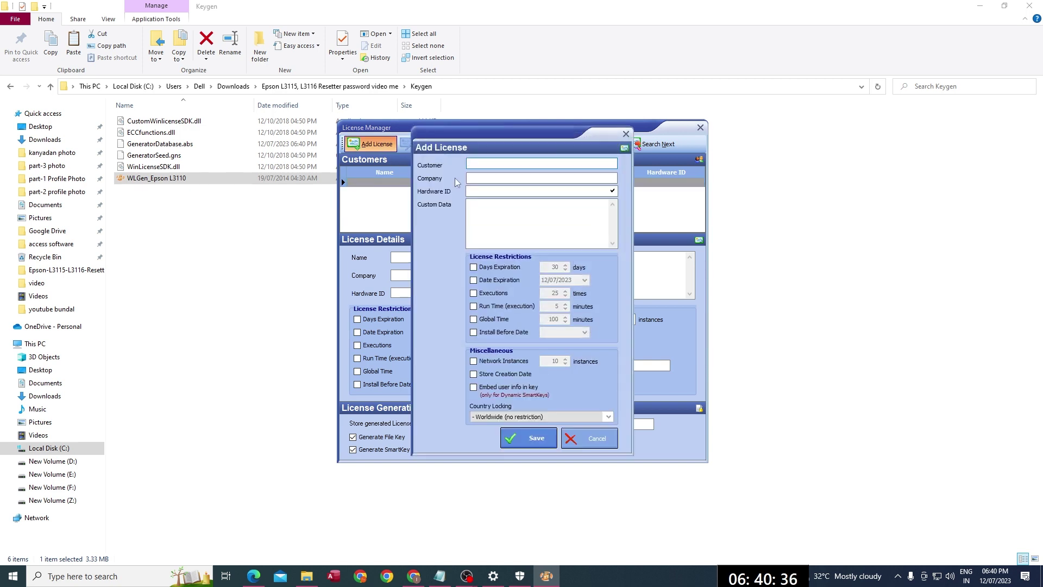
{"action": "right_click", "coordinate": [496, 166]}
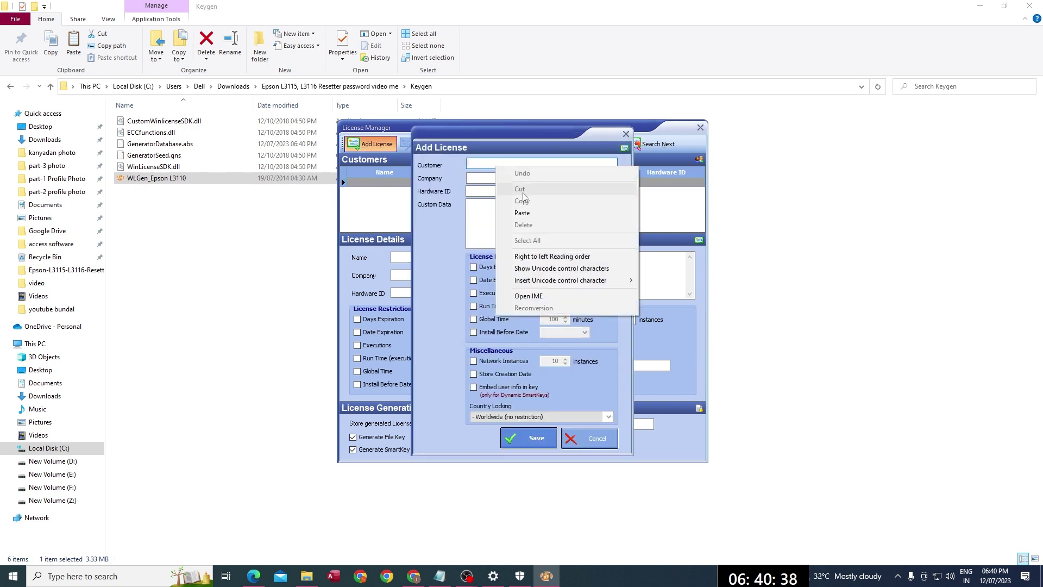
{"action": "left_click", "coordinate": [522, 213]}
{"action": "right_click", "coordinate": [491, 180]}
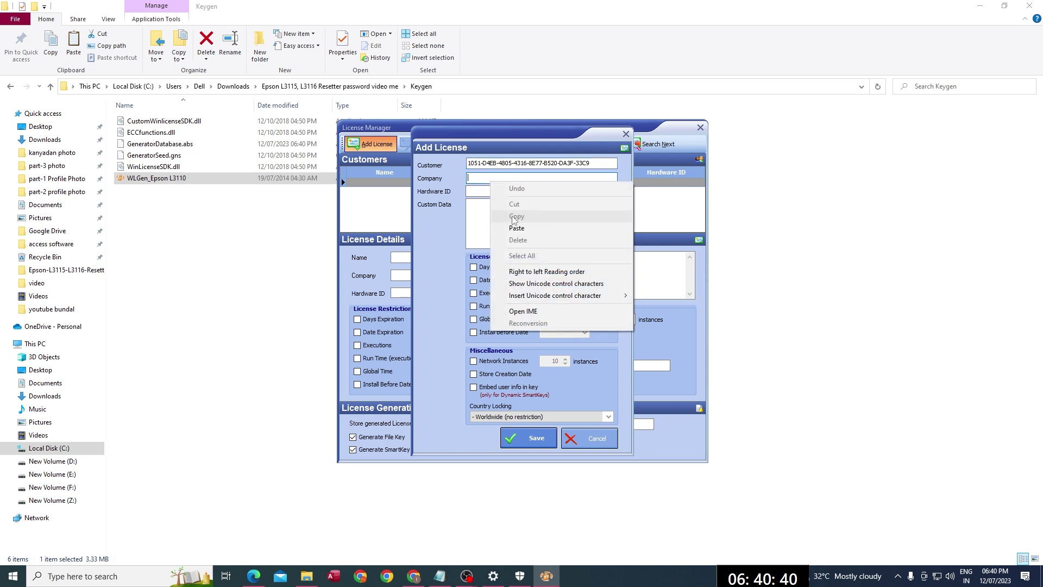
{"action": "left_click", "coordinate": [522, 224]}
{"action": "right_click", "coordinate": [474, 190]}
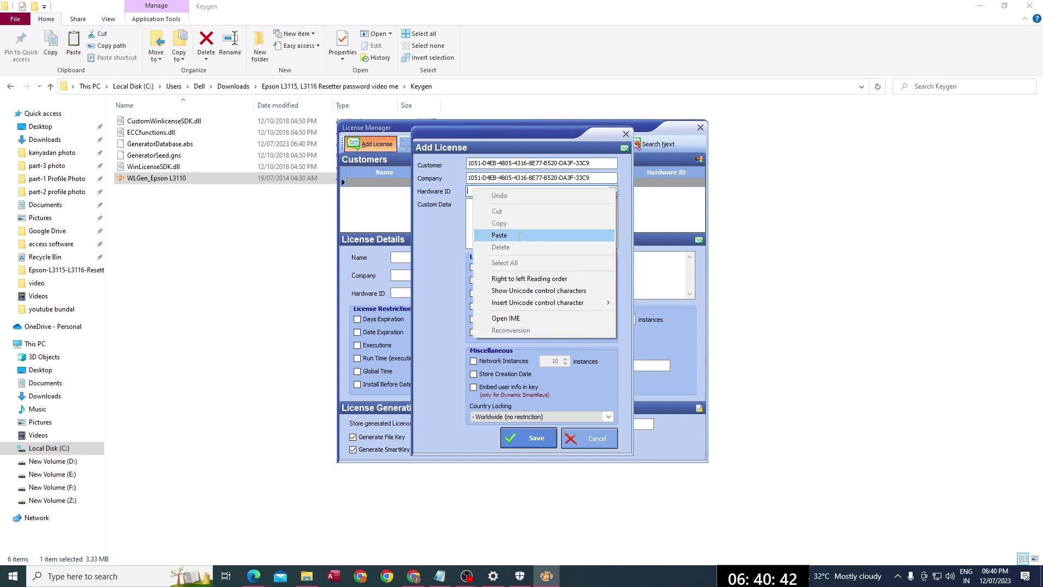
{"action": "left_click", "coordinate": [518, 235]}
Step: Give the license a 30-day limit expiring 15/12/2023 and save it
{"action": "left_click", "coordinate": [474, 267]}
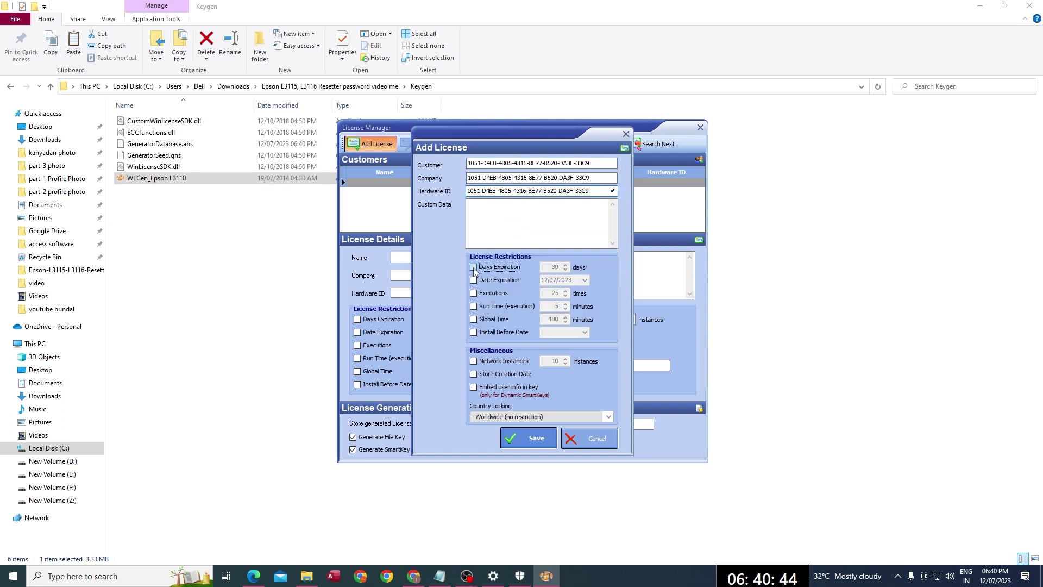
{"action": "left_click", "coordinate": [473, 280]}
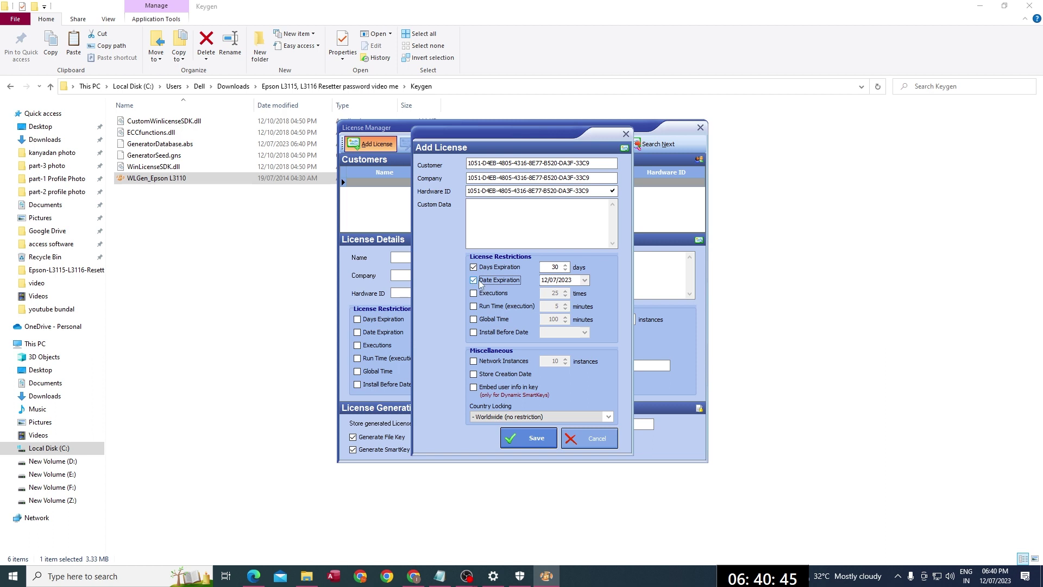
{"action": "left_click", "coordinate": [585, 281]}
{"action": "left_click", "coordinate": [582, 293]}
{"action": "left_click", "coordinate": [583, 293]}
{"action": "left_click", "coordinate": [582, 293]}
{"action": "left_click", "coordinate": [582, 293]}
{"action": "left_click", "coordinate": [583, 294]}
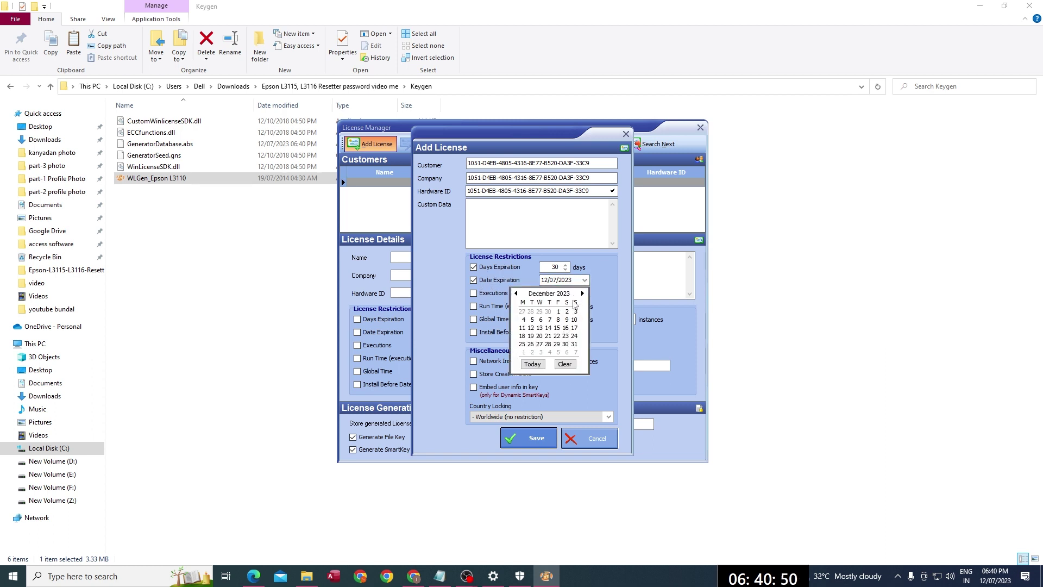
{"action": "left_click", "coordinate": [557, 328]}
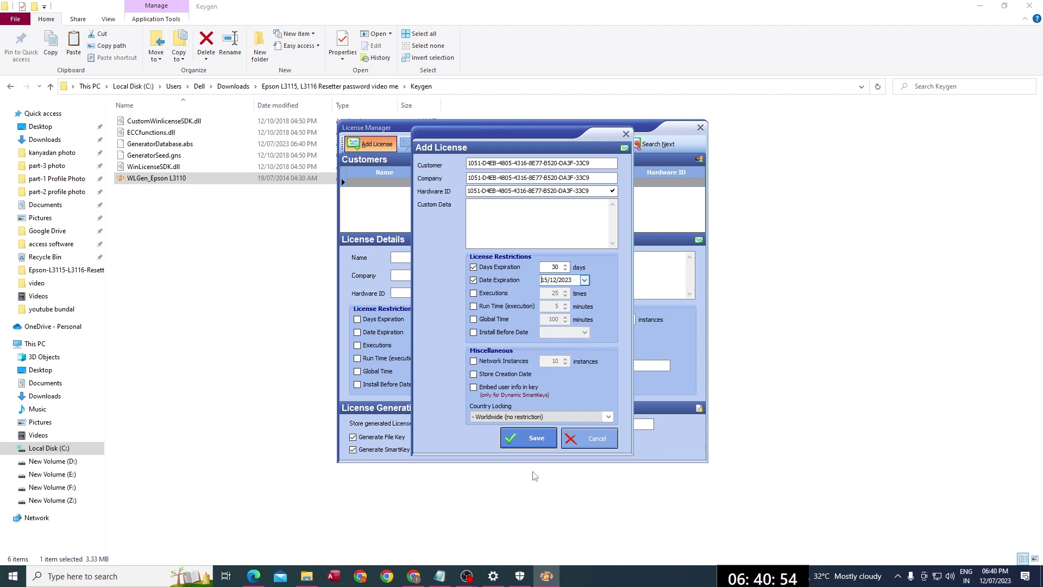
{"action": "left_click", "coordinate": [536, 438]}
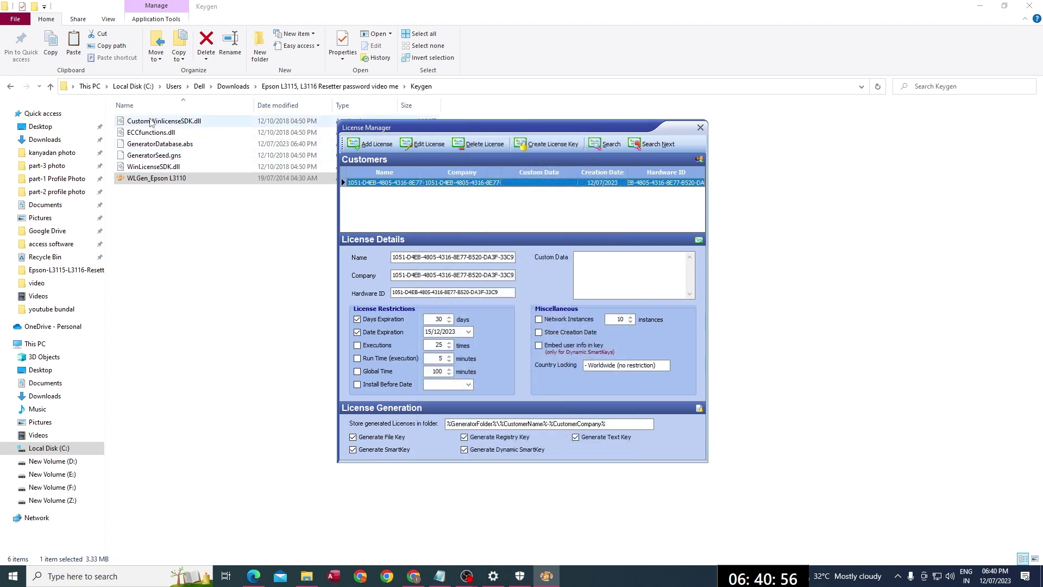
Step: Generate the license key files and close the license manager
{"action": "left_click", "coordinate": [556, 145]}
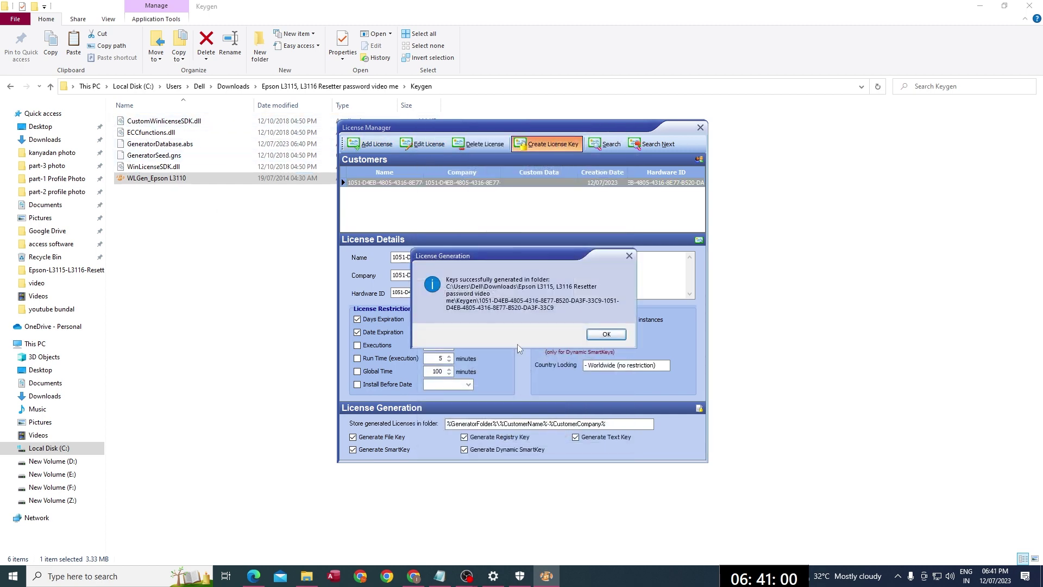
{"action": "left_click", "coordinate": [604, 335]}
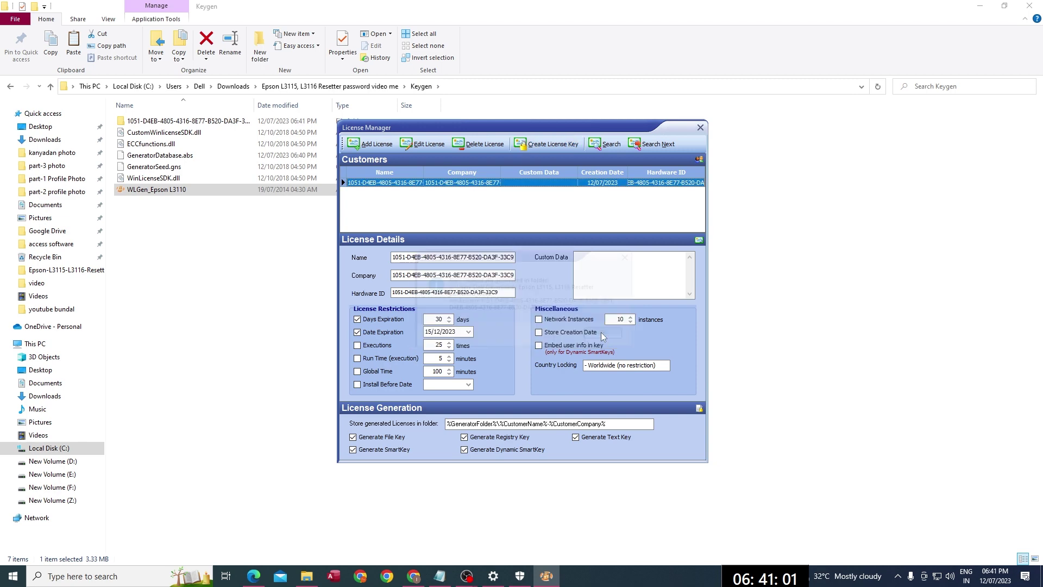
{"action": "left_click", "coordinate": [701, 129]}
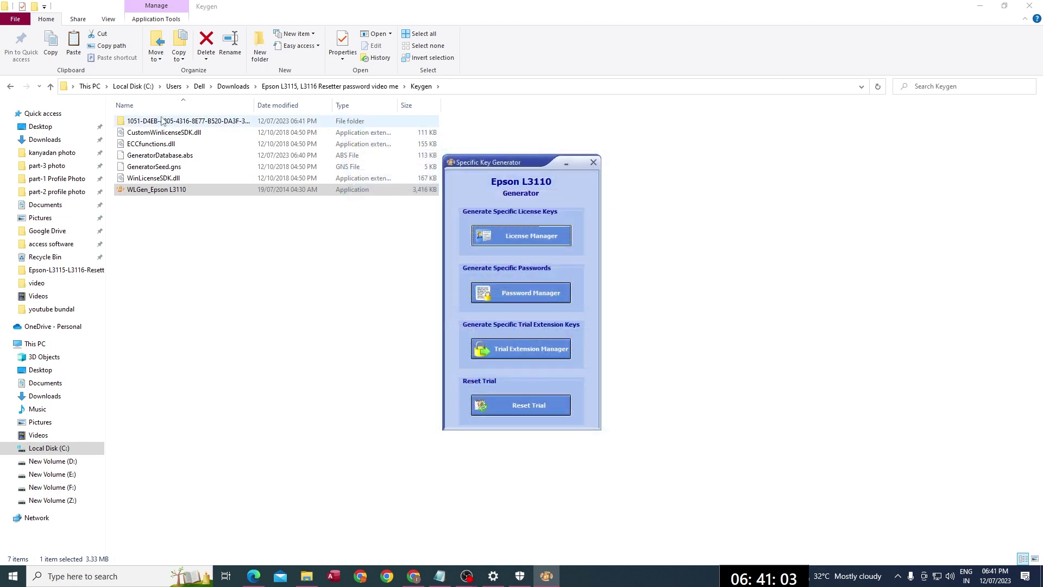
Step: Copy the five generated key and license files from the new license folder
{"action": "left_click", "coordinate": [593, 162]}
{"action": "double_click", "coordinate": [163, 121]}
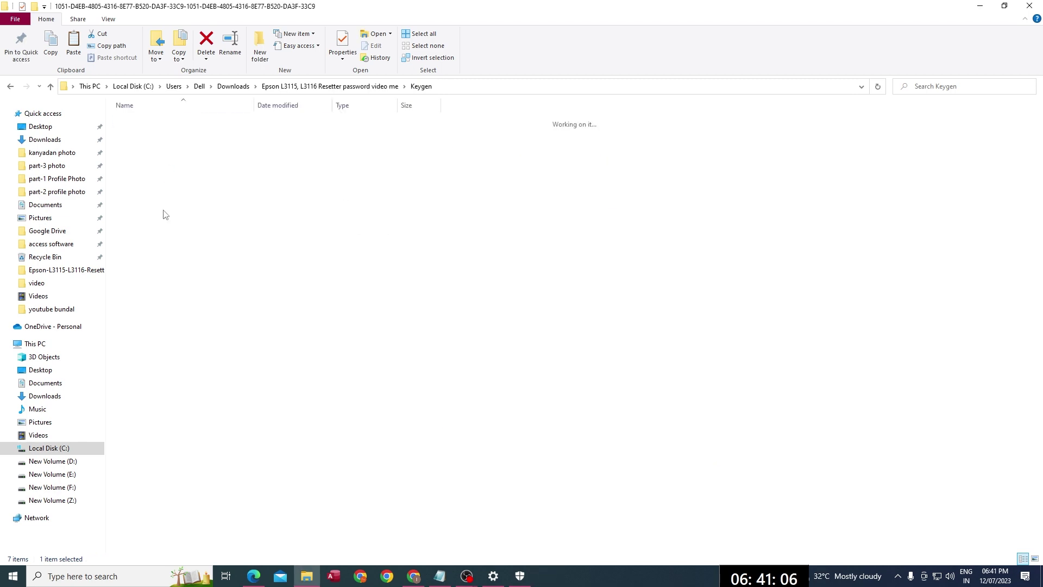
{"action": "left_click_drag", "start_coordinate": [163, 206], "coordinate": [146, 115]}
{"action": "right_click", "coordinate": [147, 142]}
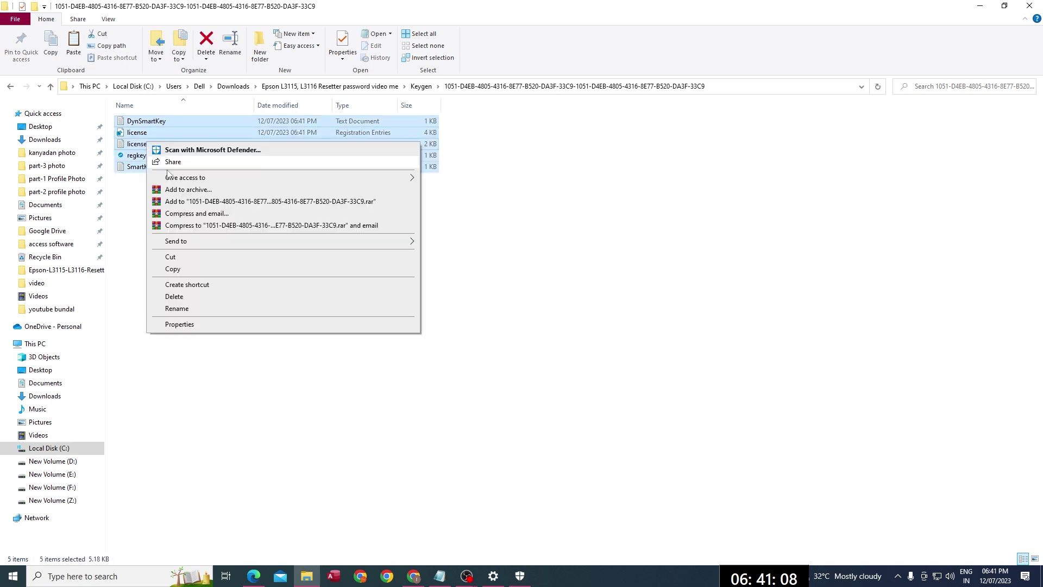
{"action": "left_click", "coordinate": [173, 269]}
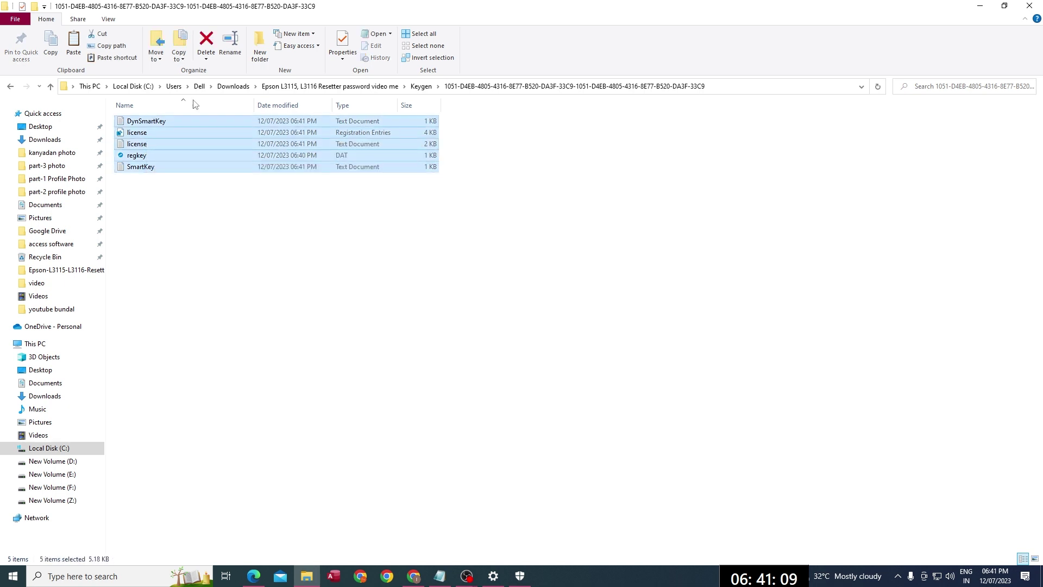
Step: Paste the five files into Epson L3115 - L3116 serise, replacing the existing copies
{"action": "left_click", "coordinate": [12, 87]}
{"action": "left_click", "coordinate": [12, 87]}
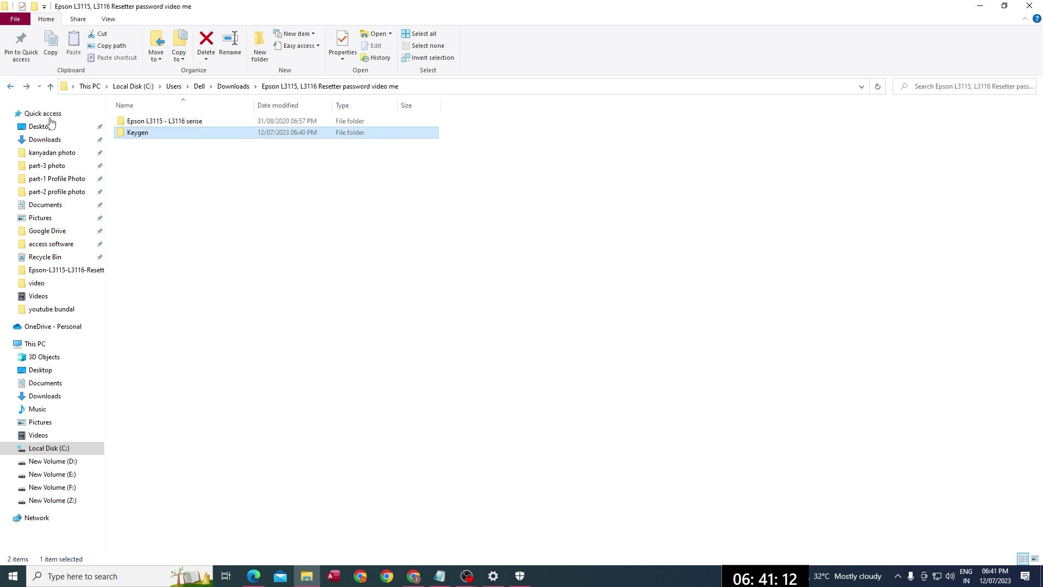
{"action": "left_click", "coordinate": [160, 123]}
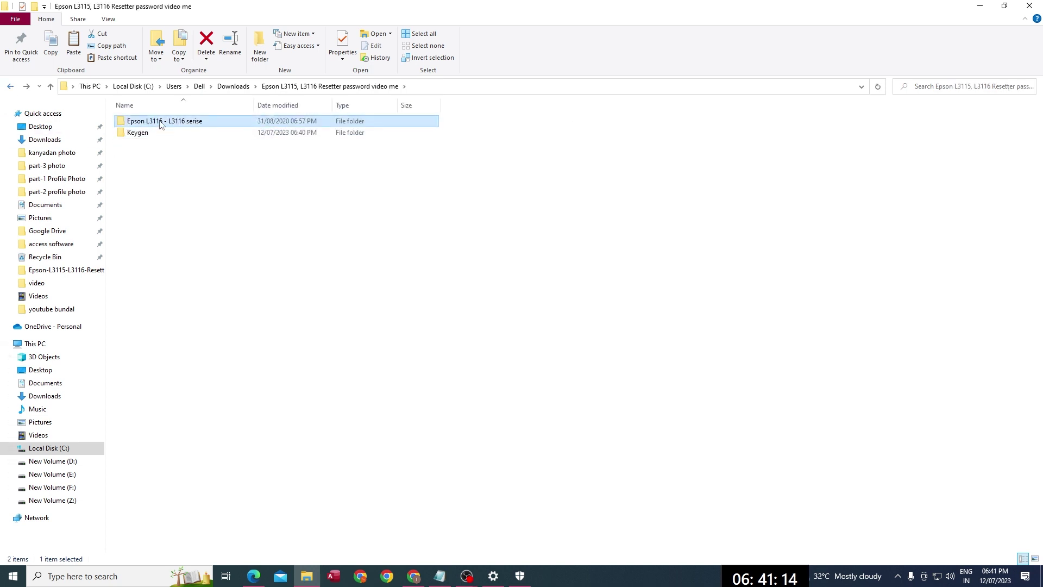
{"action": "double_click", "coordinate": [161, 123]}
{"action": "right_click", "coordinate": [623, 179]}
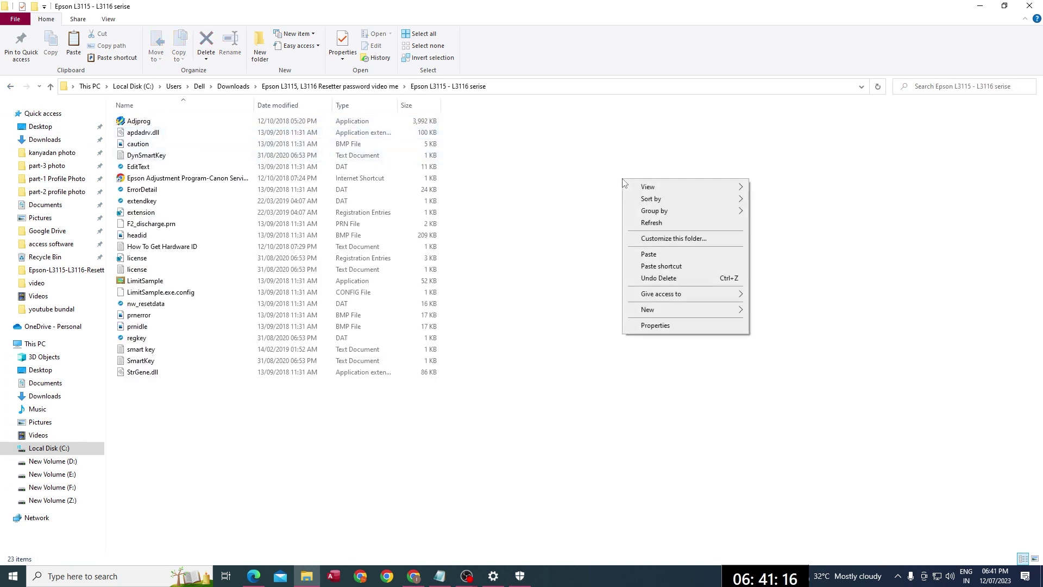
{"action": "left_click", "coordinate": [644, 254]}
{"action": "left_click", "coordinate": [482, 201]}
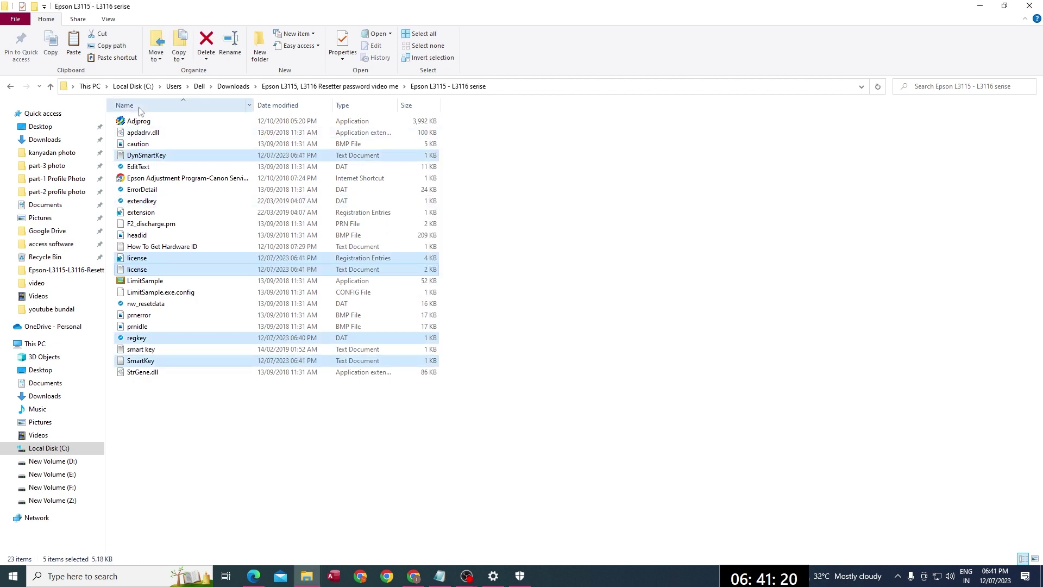
{"action": "left_click", "coordinate": [170, 123]}
Step: Launch Adjprog, accept the registration notice, and open Waste ink pad counter under Particular adjustment mode
{"action": "double_click", "coordinate": [171, 123]}
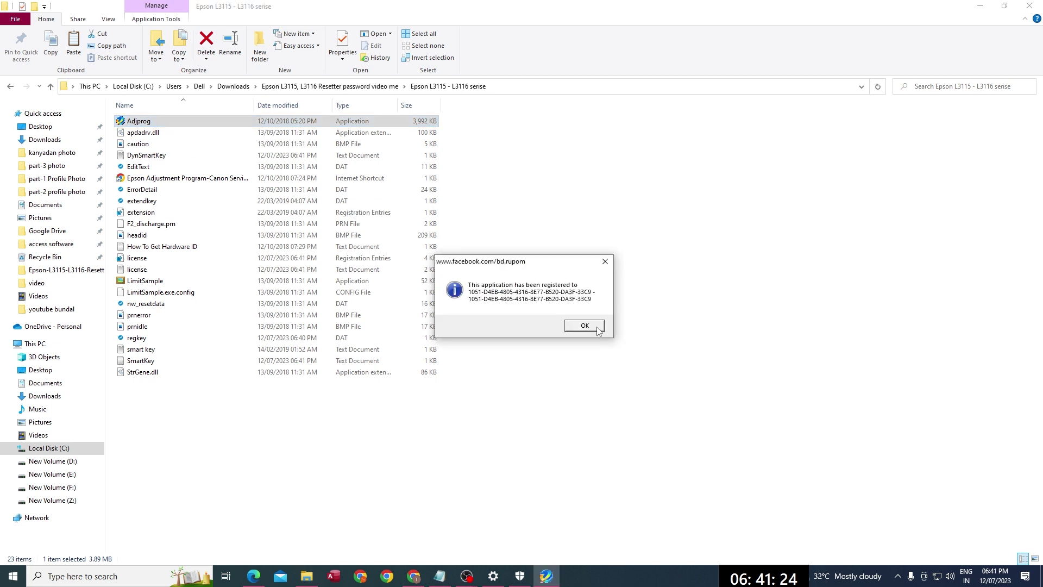
{"action": "left_click", "coordinate": [597, 328]}
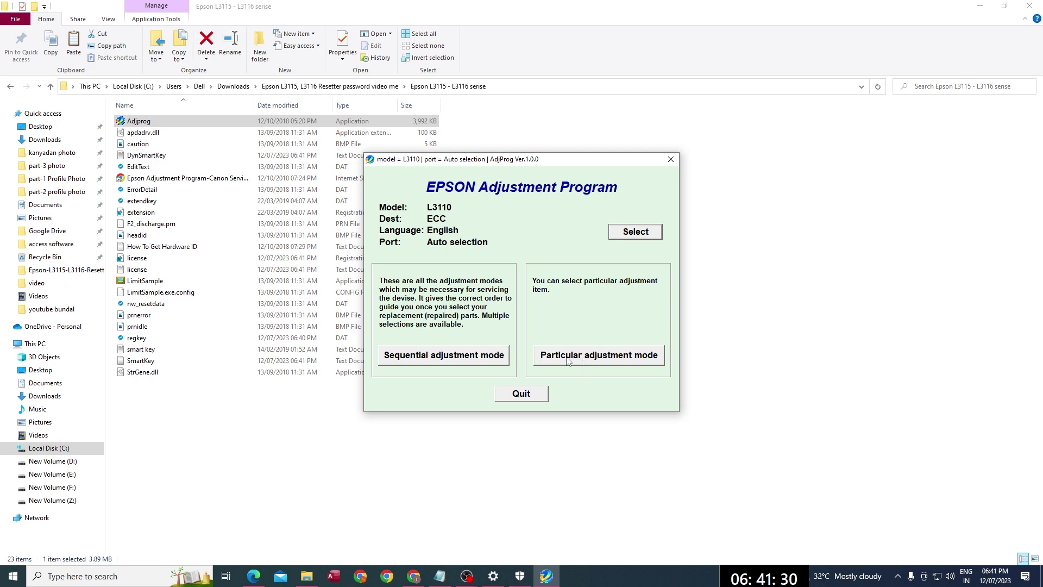
{"action": "left_click", "coordinate": [611, 357]}
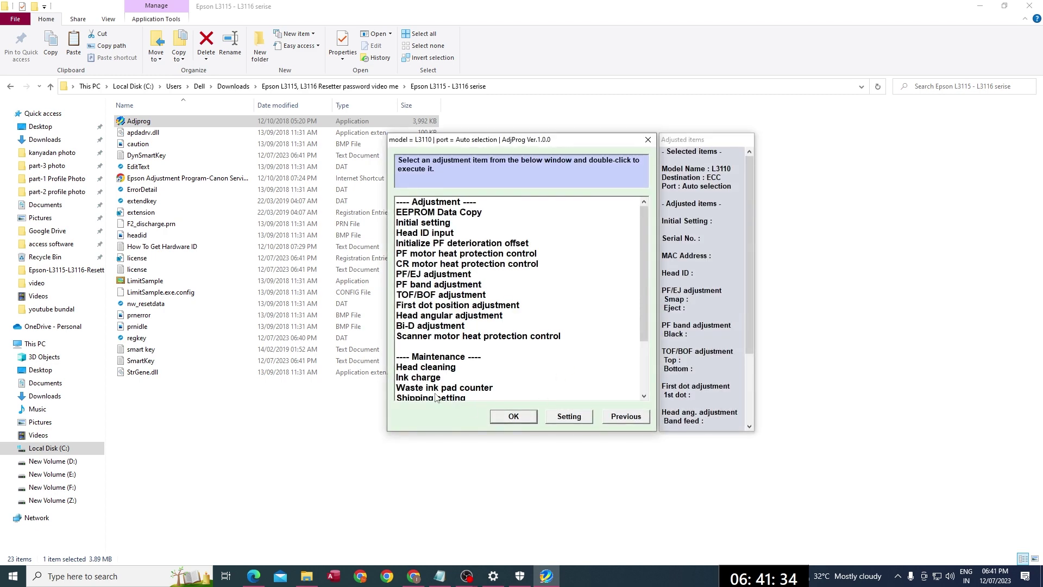
{"action": "left_click", "coordinate": [436, 387]}
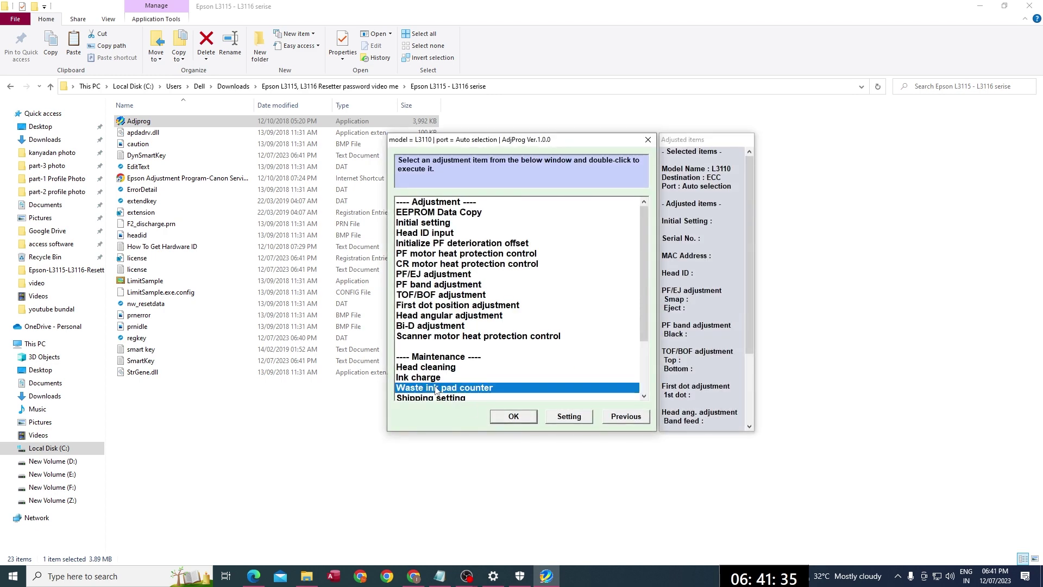
{"action": "left_click", "coordinate": [512, 416]}
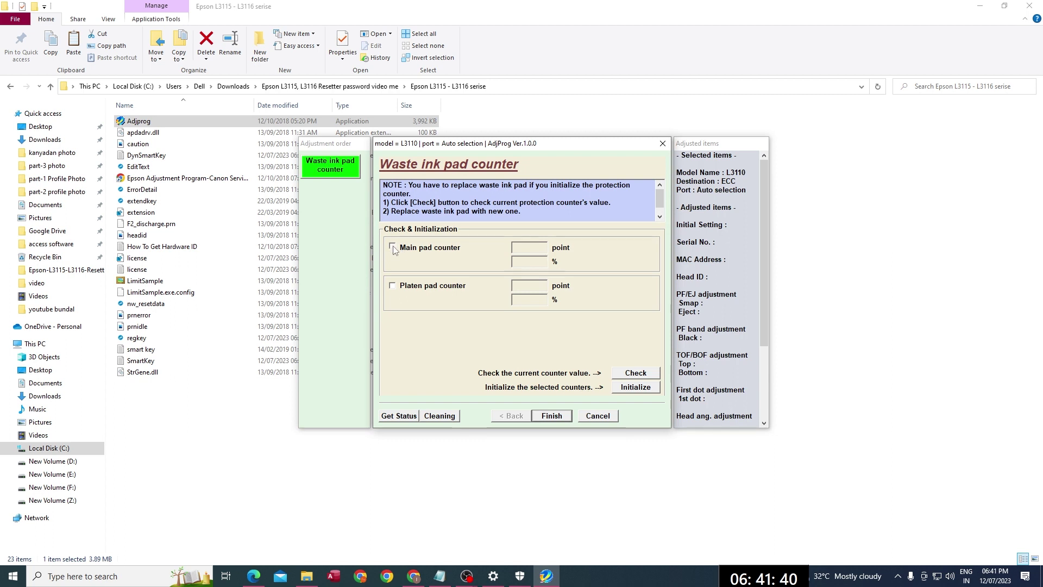
Step: Select the main and platen pad counters and initialize, dismissing the communication error
{"action": "left_click", "coordinate": [393, 249]}
{"action": "left_click", "coordinate": [394, 287]}
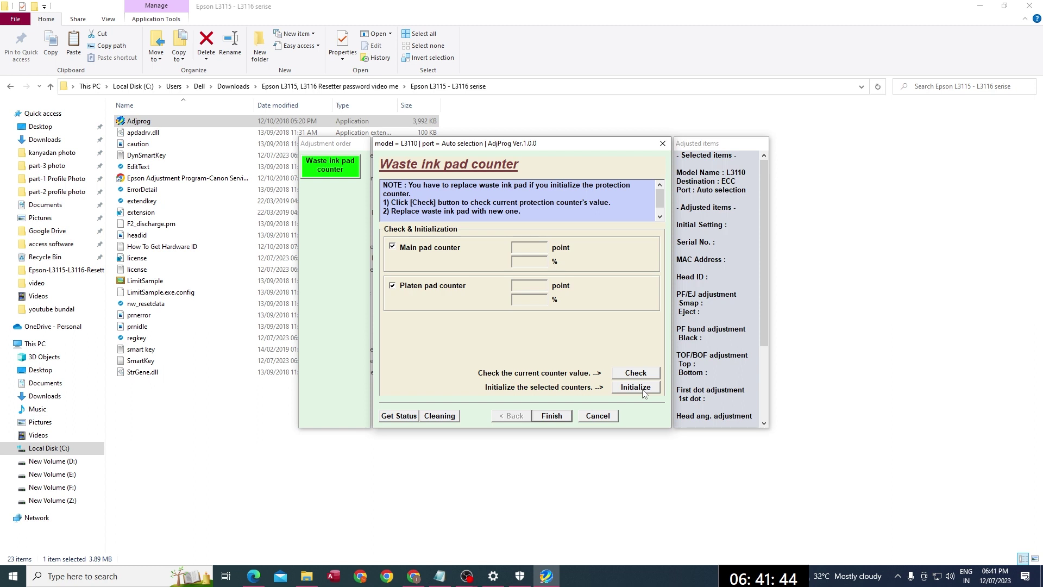
{"action": "left_click", "coordinate": [628, 391]}
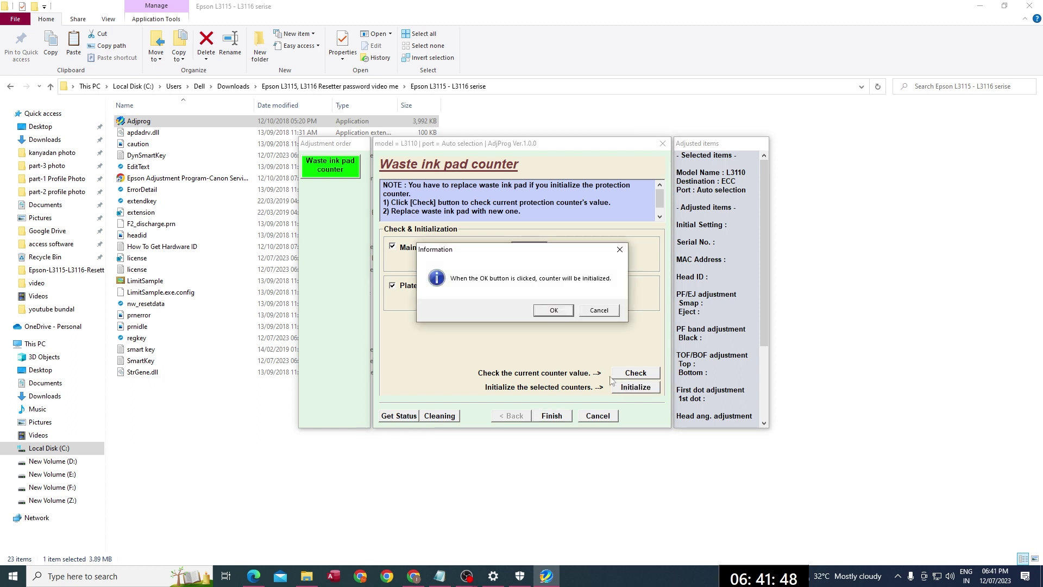
{"action": "left_click", "coordinate": [555, 312]}
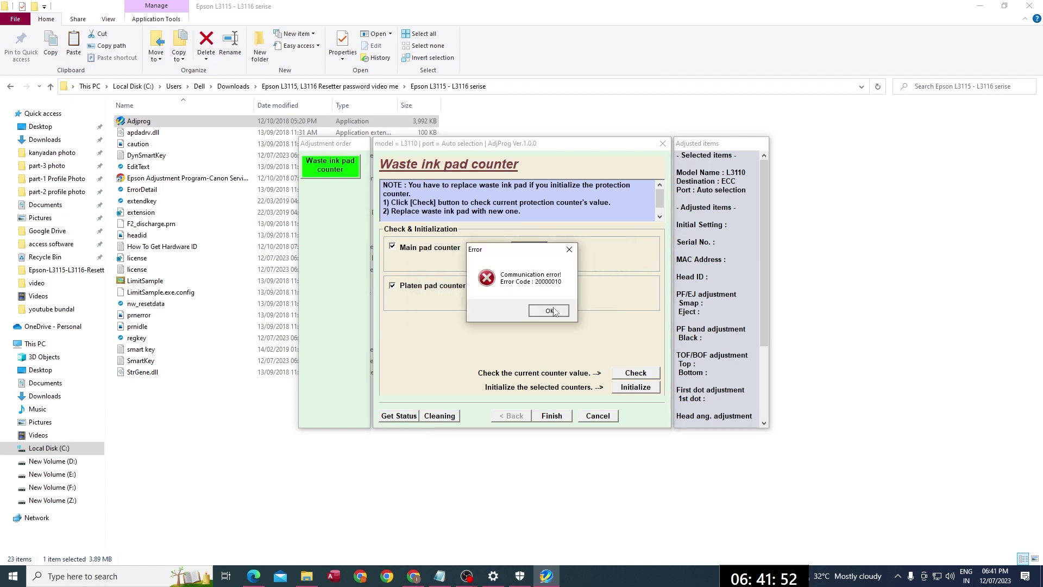
{"action": "left_click", "coordinate": [552, 311]}
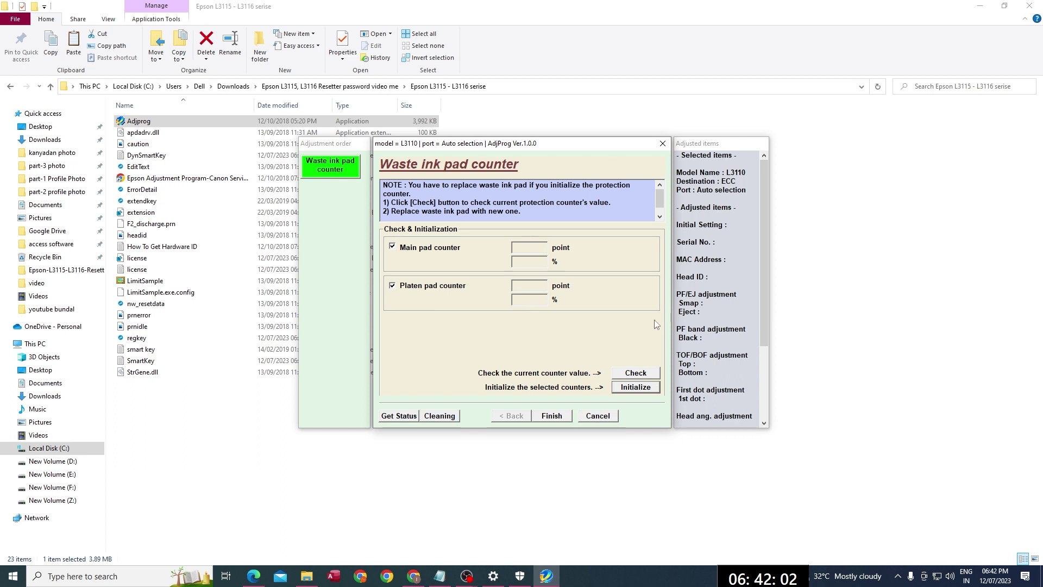
Step: Retry initializing both counters and acknowledge the turn-off-printer prompts
{"action": "left_click", "coordinate": [632, 389]}
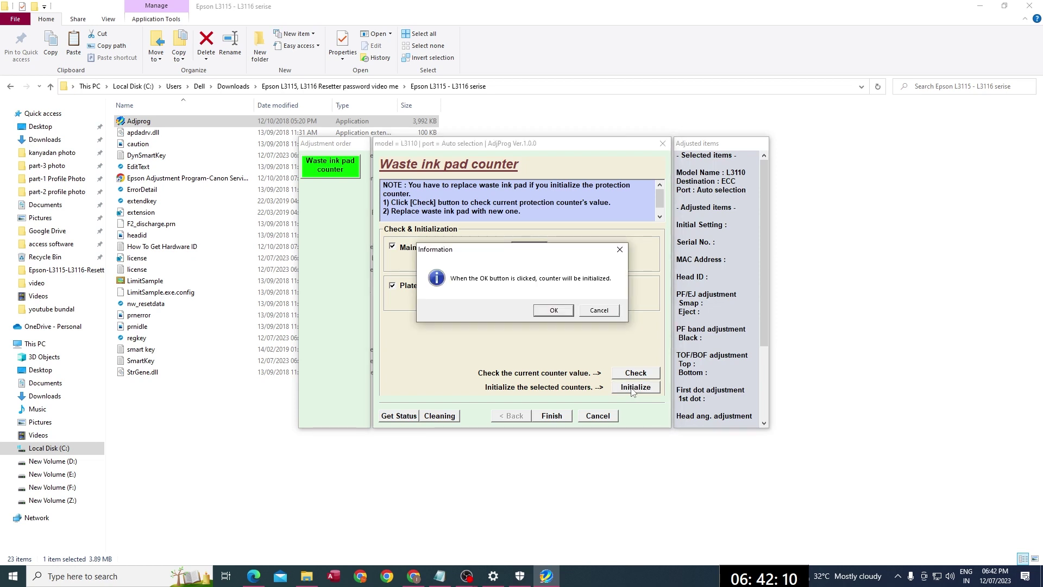
{"action": "left_click", "coordinate": [559, 311]}
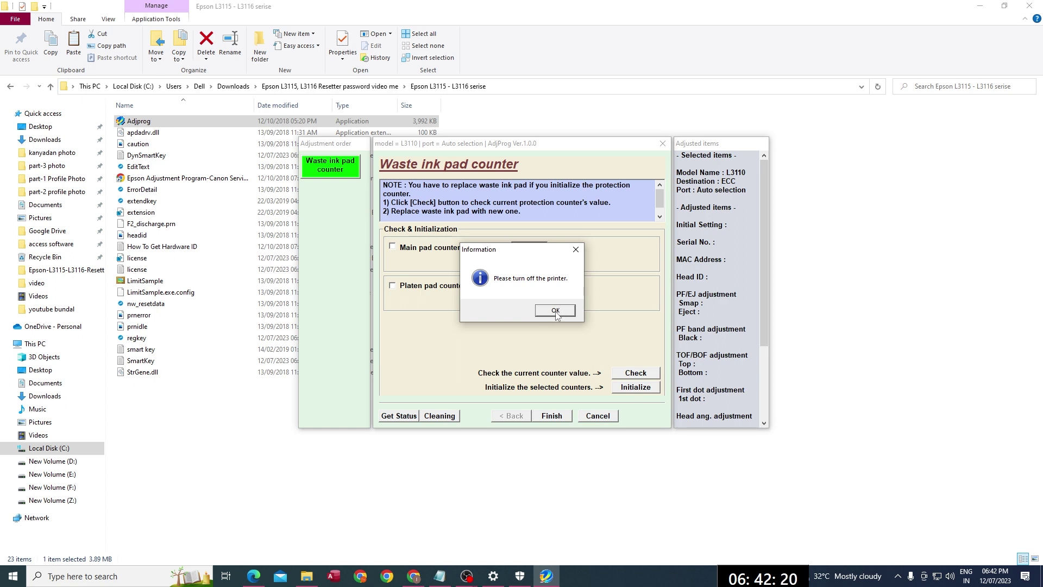
{"action": "left_click", "coordinate": [556, 312]}
{"action": "left_click", "coordinate": [552, 310]}
{"action": "left_click", "coordinate": [553, 311]}
{"action": "left_click", "coordinate": [611, 312]}
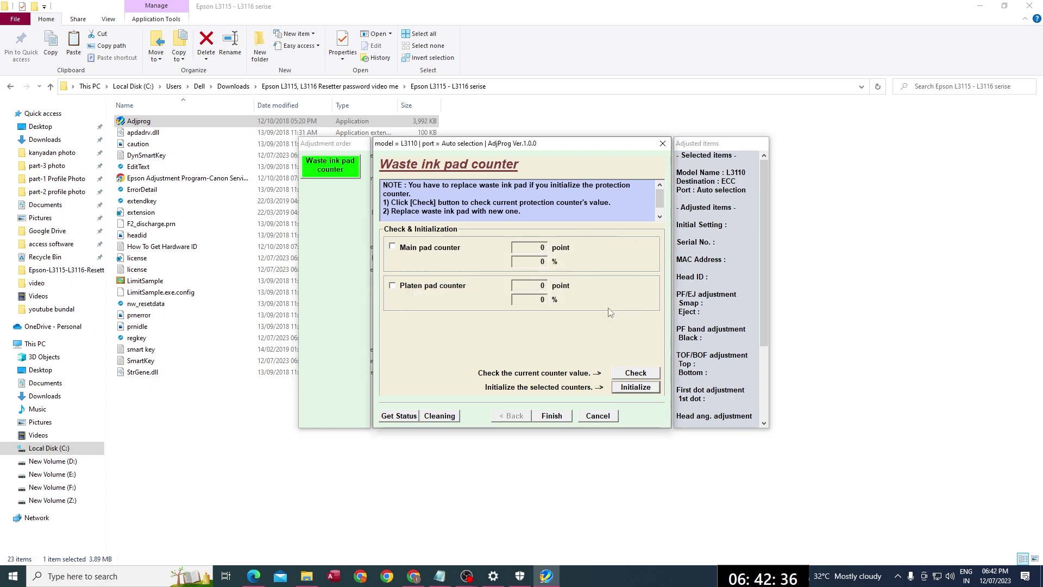
Step: Finish the waste ink pad counter, return to the start window and quit Adjprog
{"action": "left_click", "coordinate": [552, 416]}
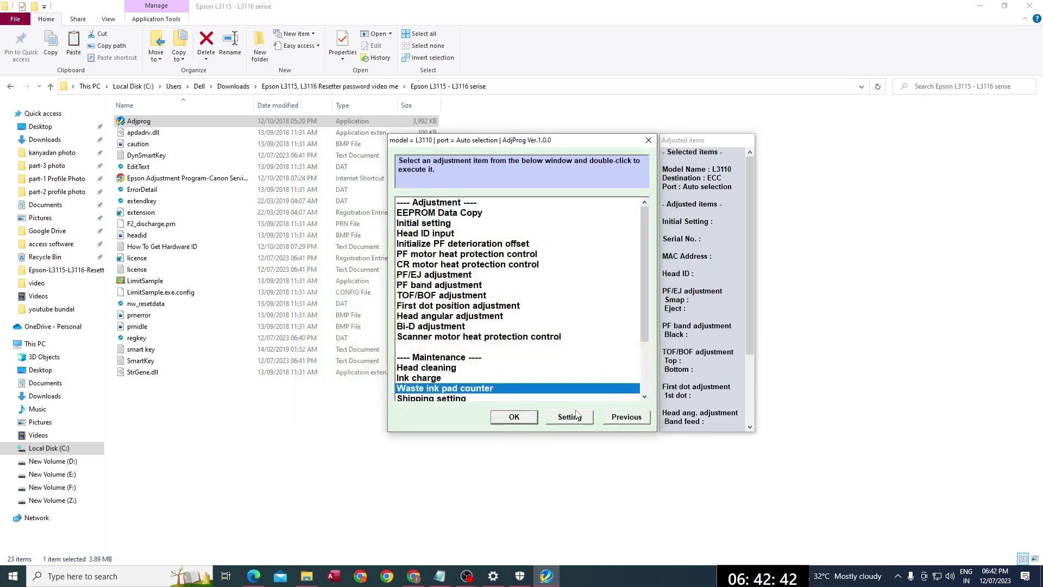
{"action": "left_click", "coordinate": [622, 417]}
{"action": "left_click", "coordinate": [537, 397]}
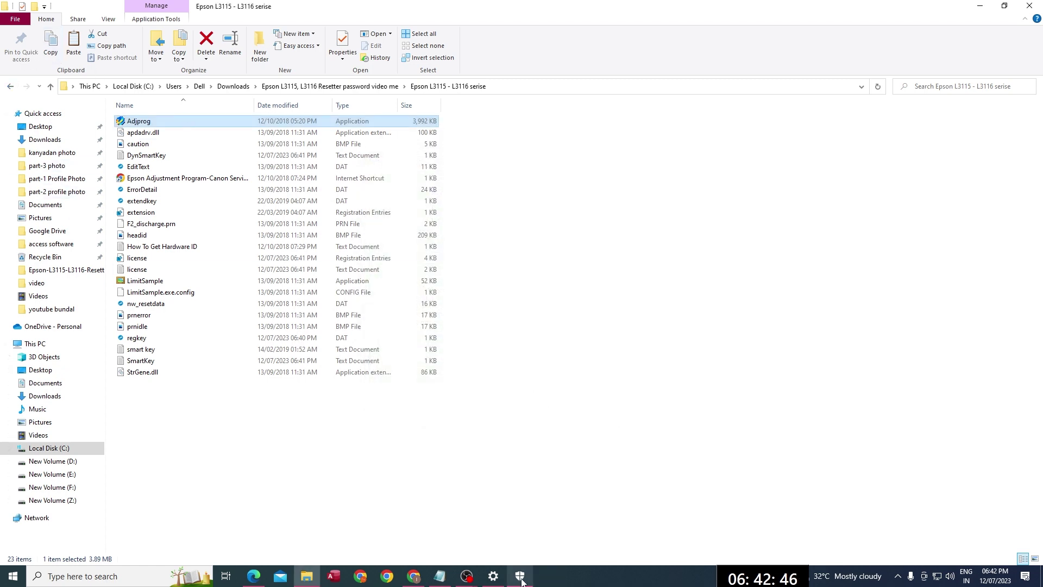
Step: From the EPSON L3150 printing preferences Maintenance tab, view ink levels in EPSON Status Monitor 3 (all 003)
{"action": "left_click", "coordinate": [492, 580]}
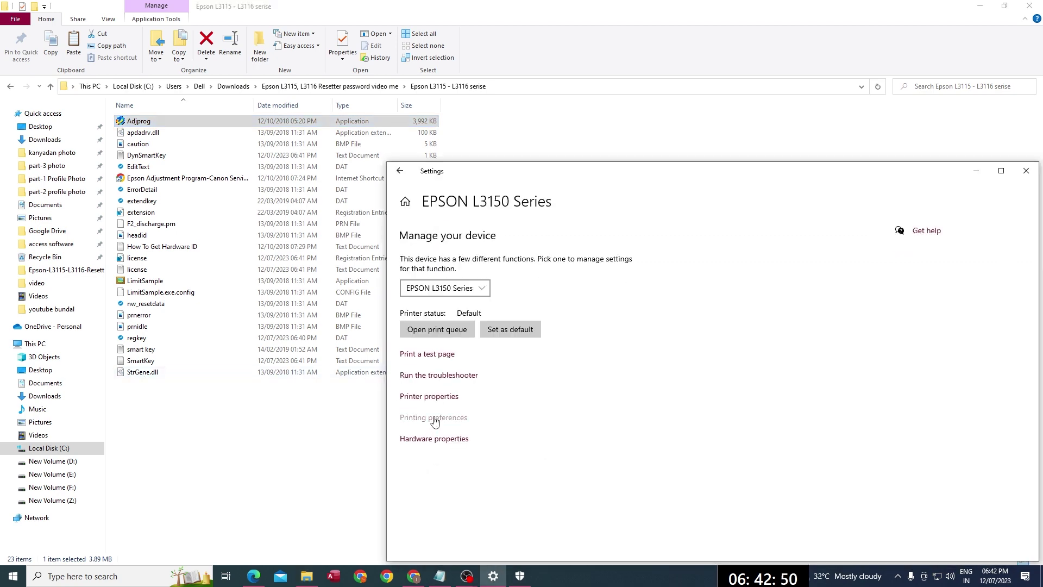
{"action": "left_click", "coordinate": [435, 418]}
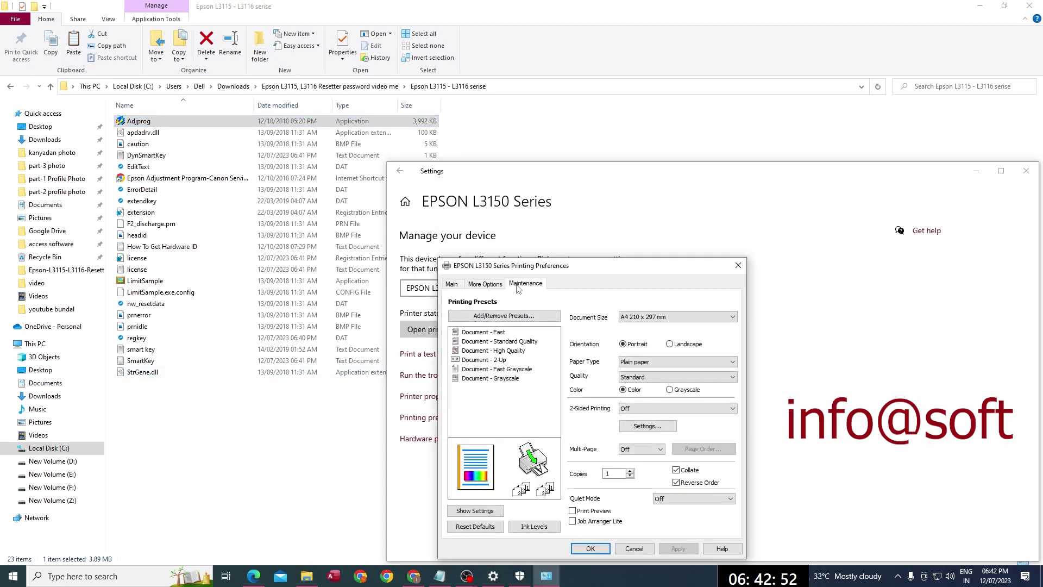
{"action": "left_click", "coordinate": [517, 286]}
{"action": "left_click", "coordinate": [608, 310]}
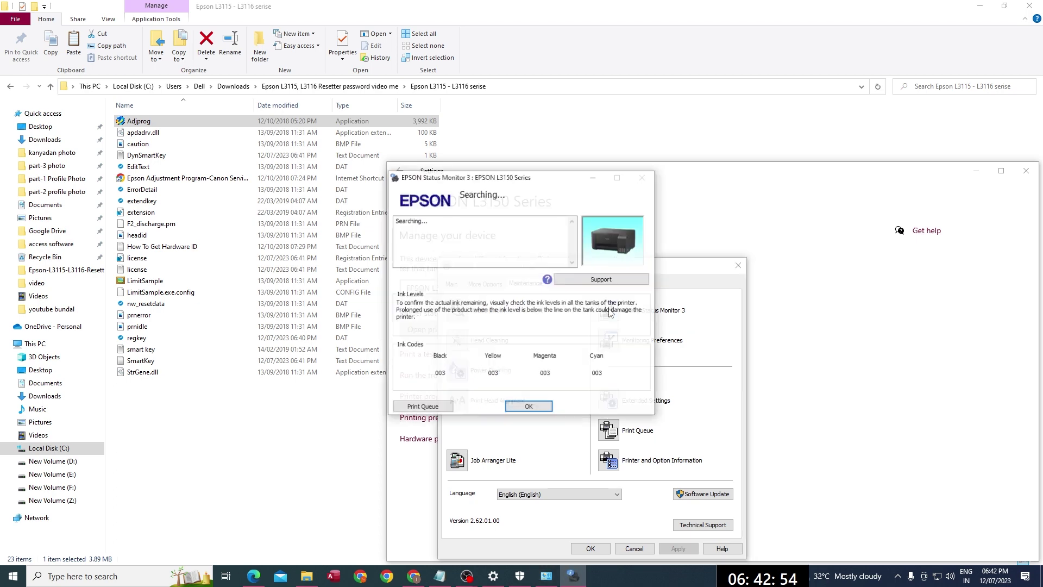
{"action": "left_click", "coordinate": [401, 223]}
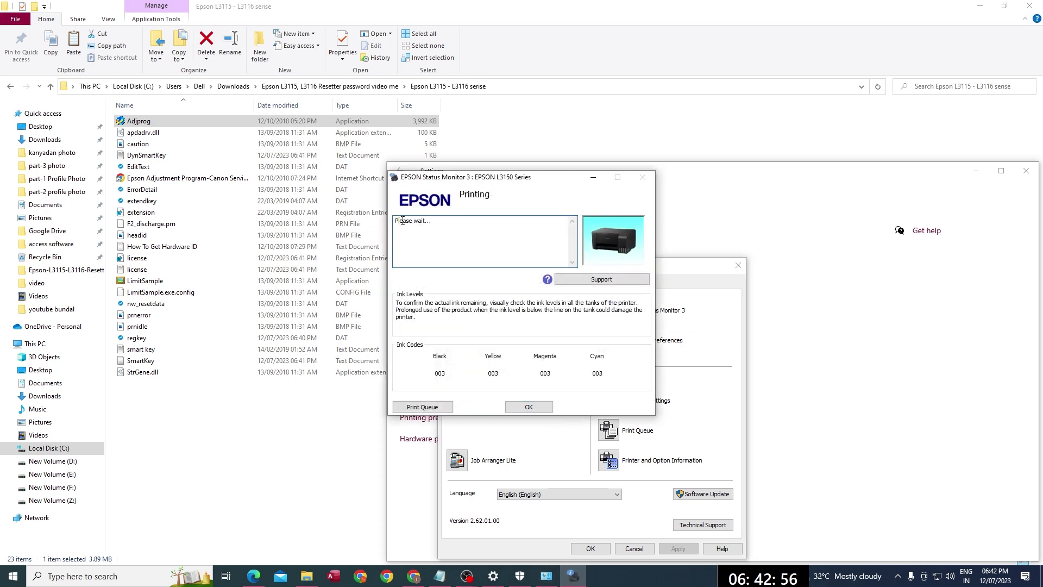
{"action": "triple_click", "coordinate": [397, 223]}
{"action": "left_click", "coordinate": [449, 229]}
Step: Close the status monitor and printing preferences, then return to the screen recorder window
{"action": "left_click", "coordinate": [534, 408]}
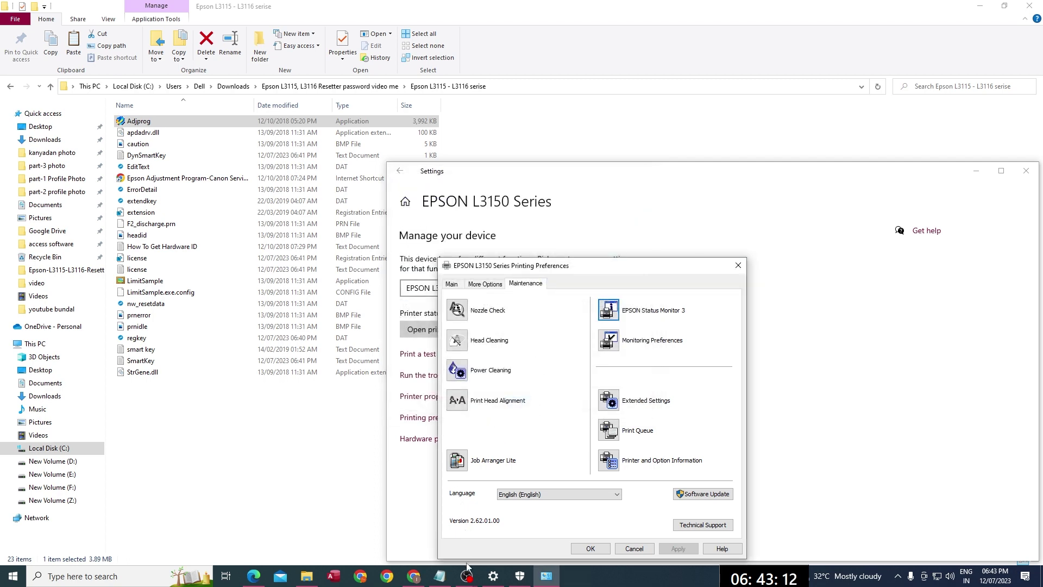
{"action": "key", "text": "Escape"}
{"action": "mouse_move", "coordinate": [467, 575]}
{"action": "left_click", "coordinate": [530, 535]}
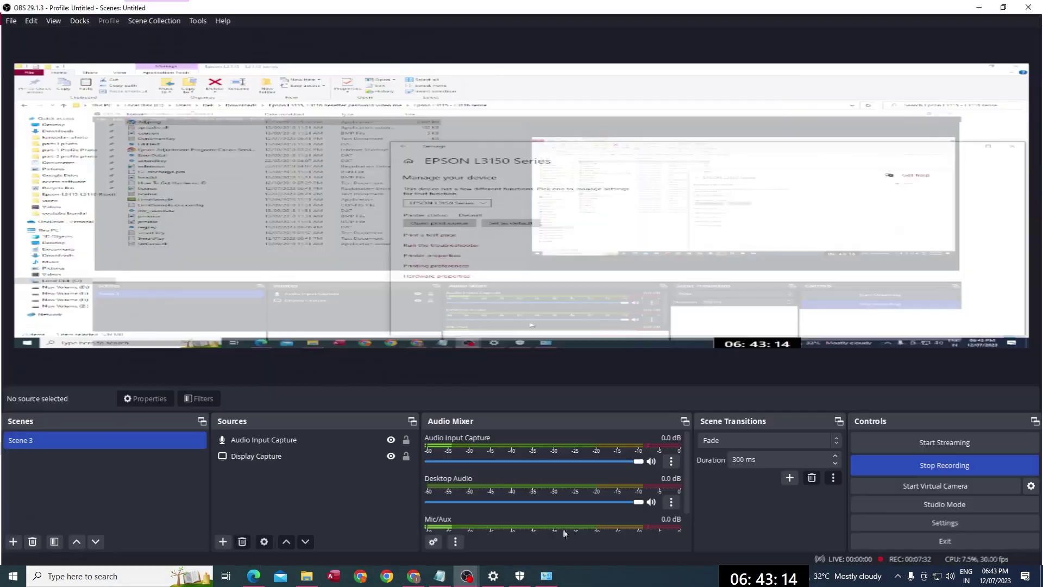